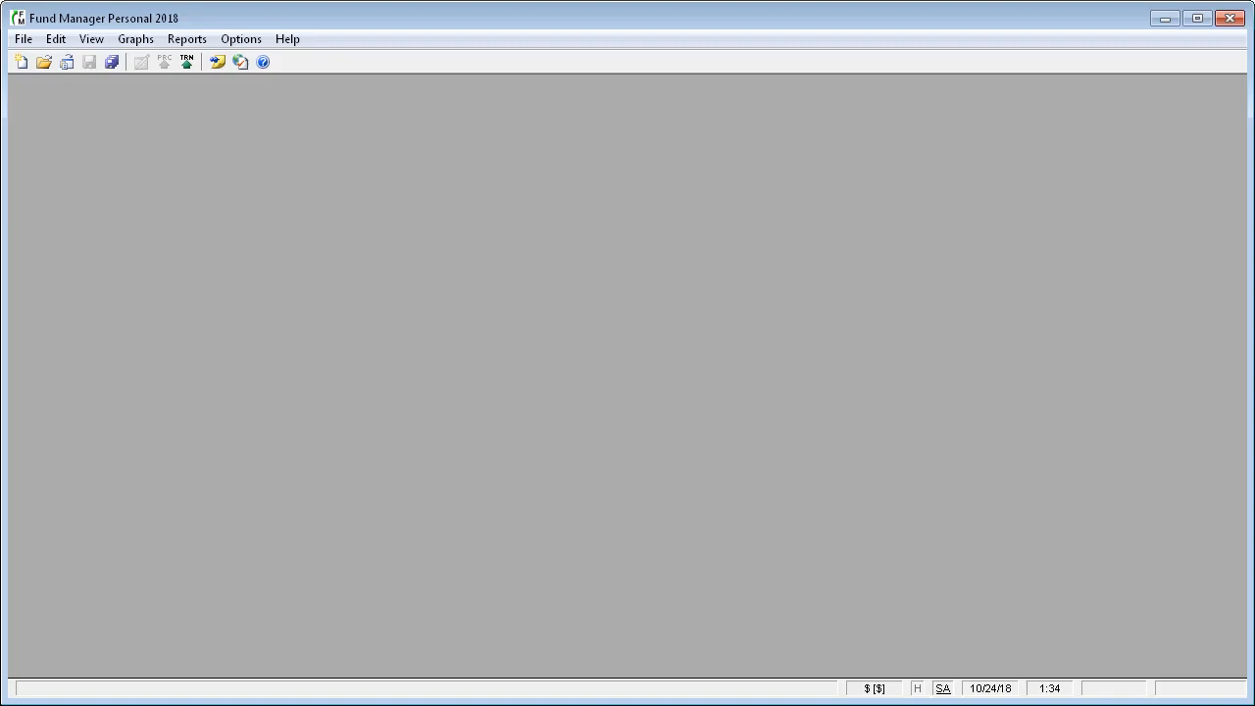
# Open the Portfolio Editor and create a sub-portfolio named My Brokerage Account under Master Portfolio
pyautogui.click(91, 39)
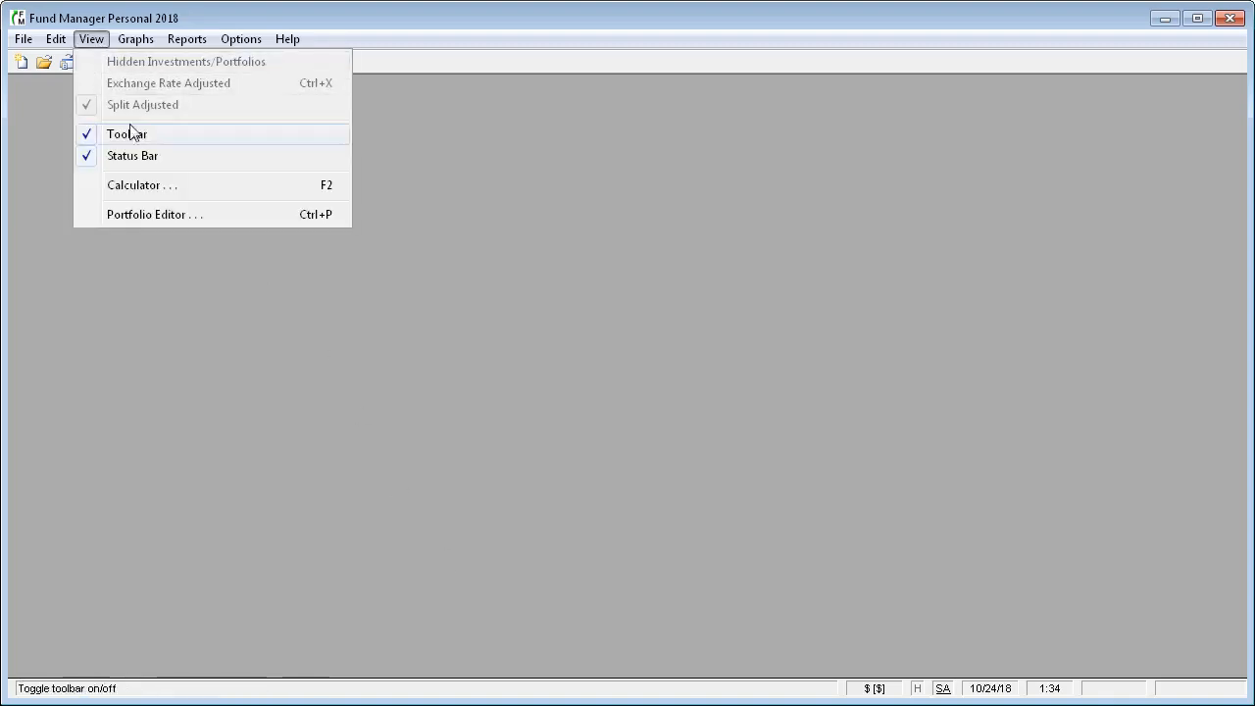
pyautogui.click(152, 218)
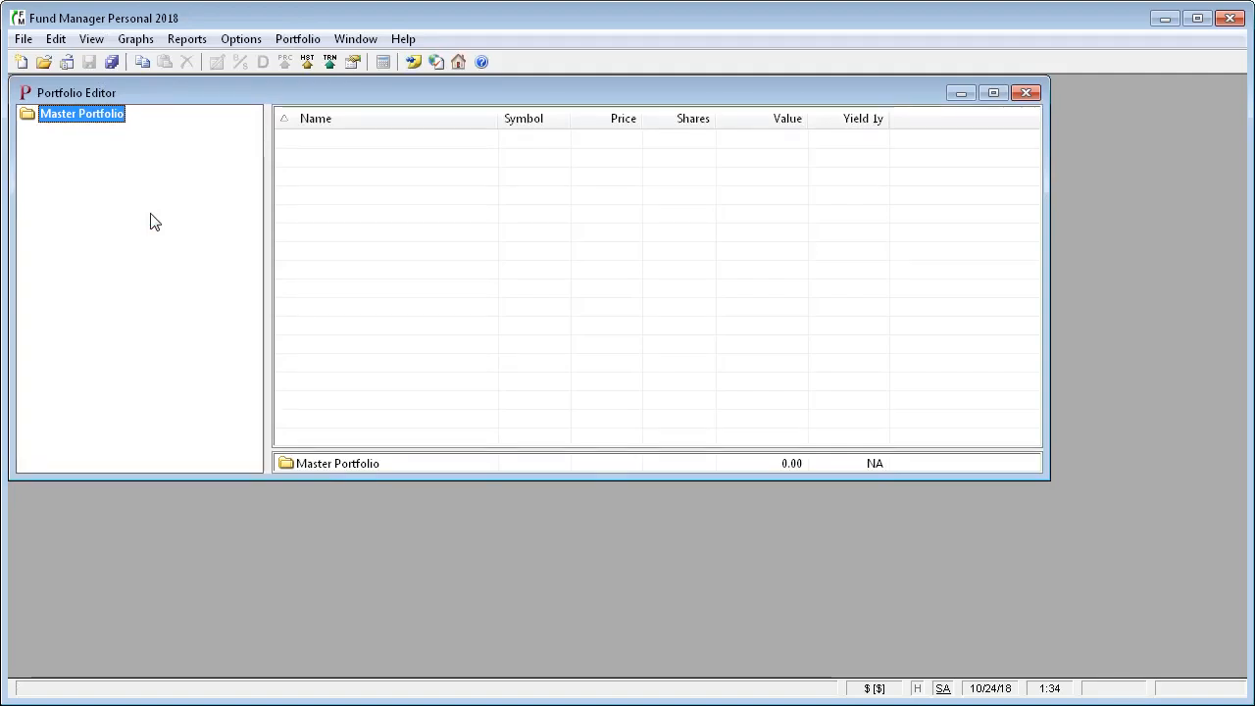
pyautogui.rightClick(104, 119)
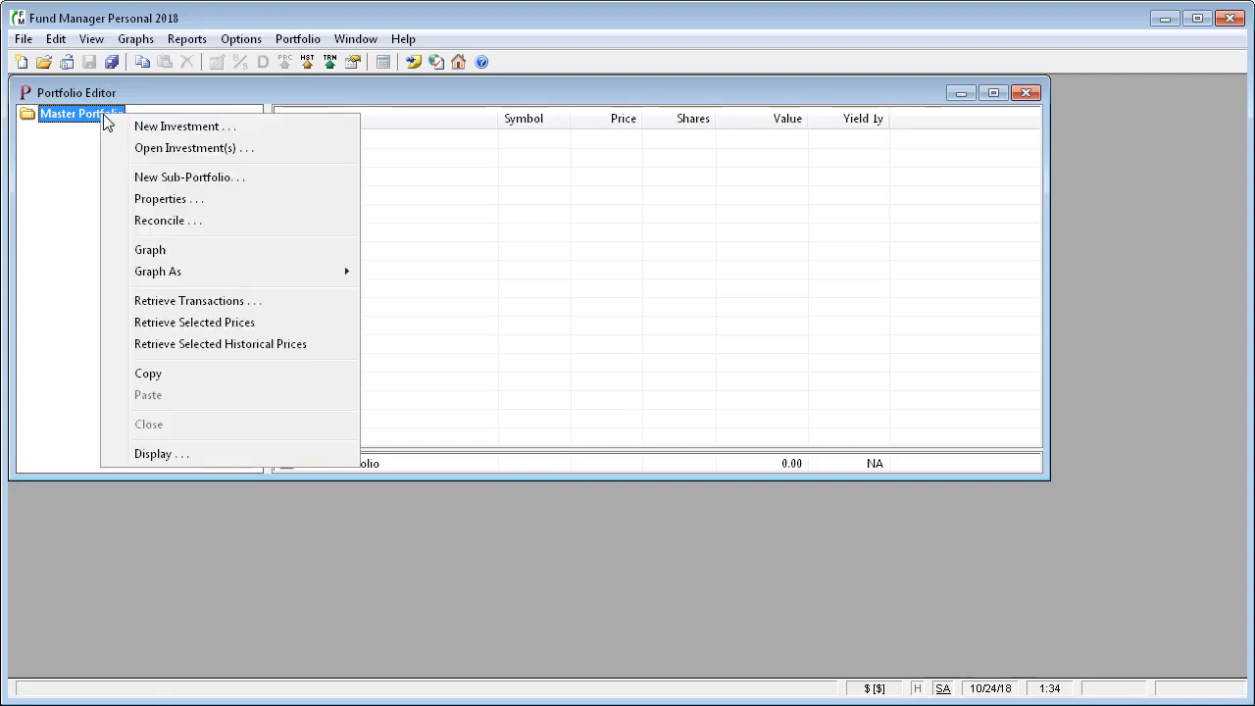
pyautogui.click(154, 184)
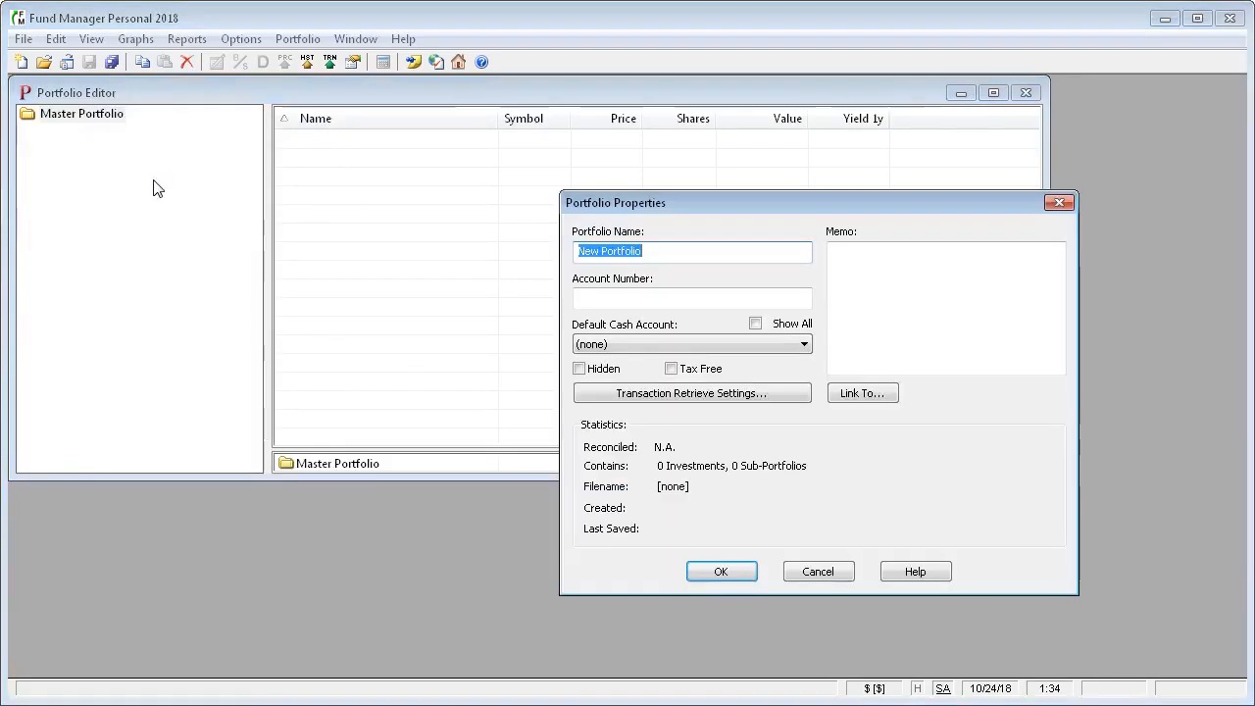
pyautogui.write('My Brok')
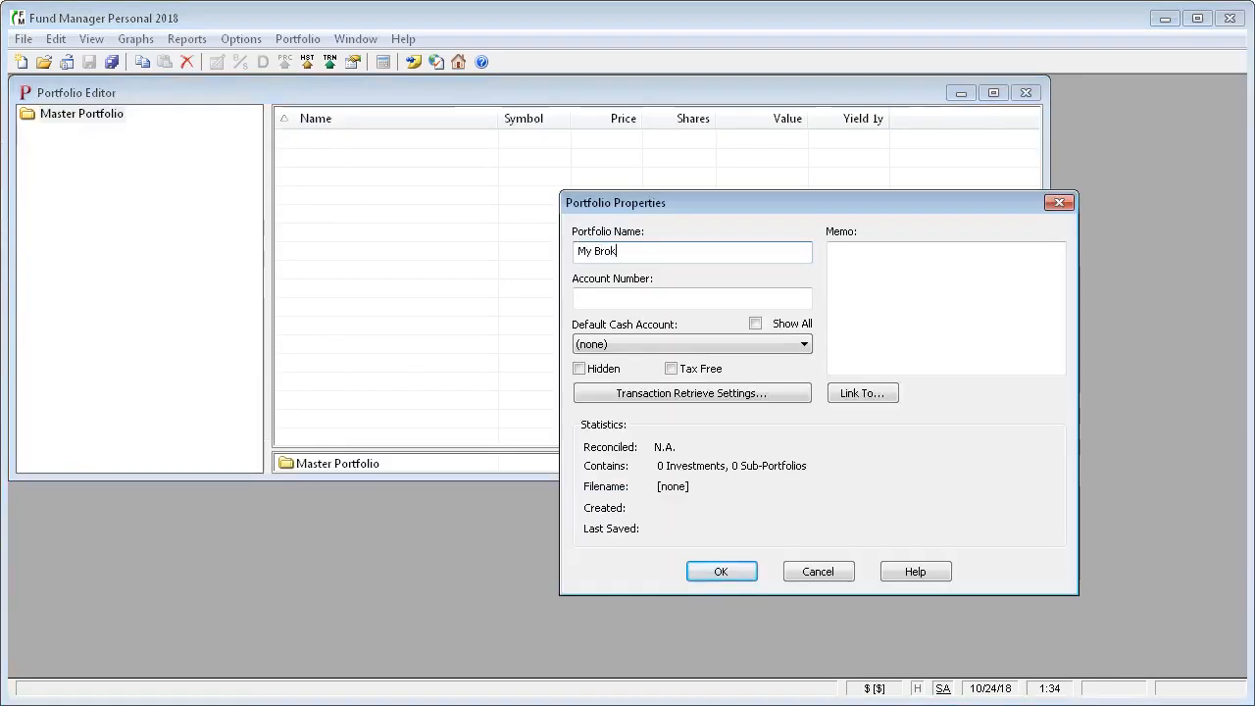
pyautogui.write('erage Account')
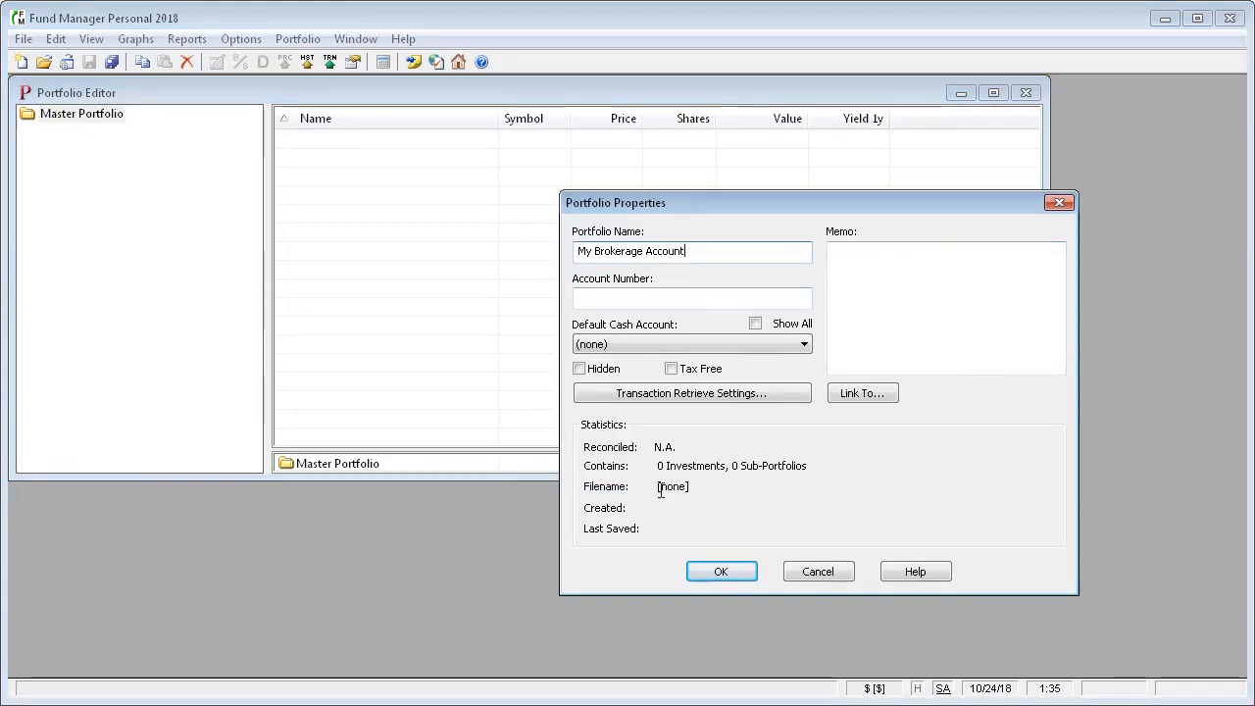
pyautogui.click(719, 573)
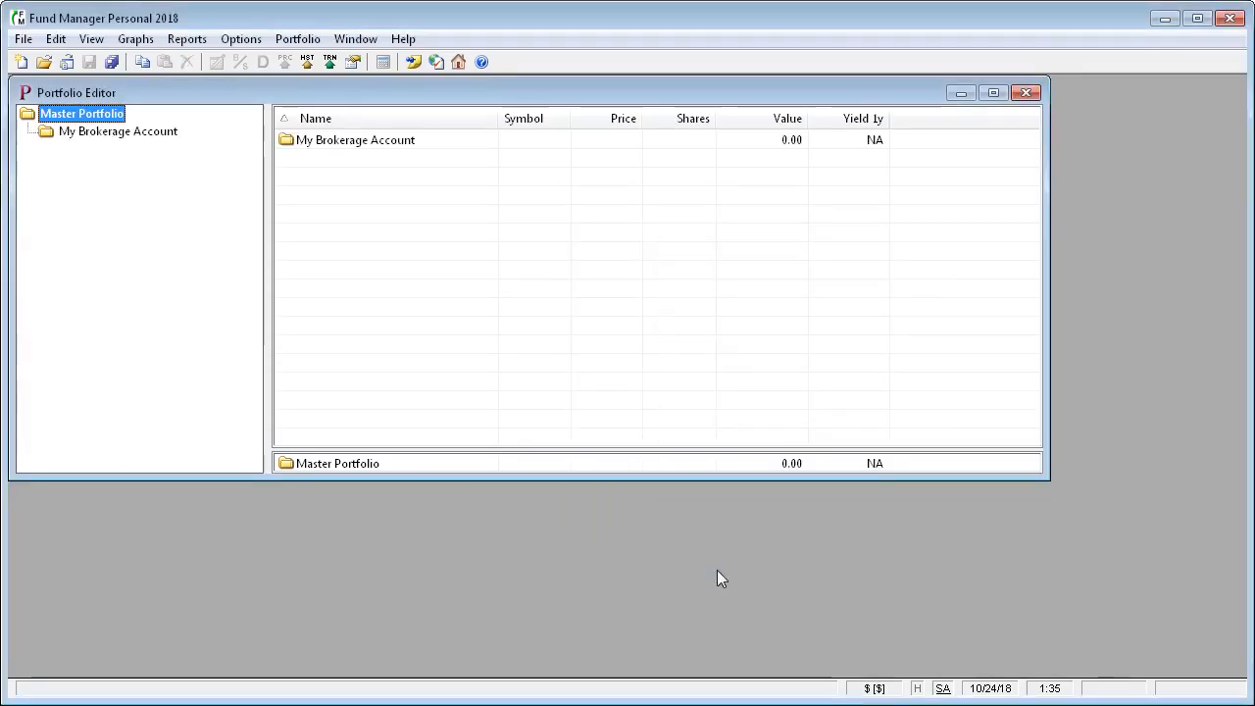
# Start a new investment in My Brokerage Account with the name Cash, symbol cash and investment type Cash
pyautogui.click(118, 131)
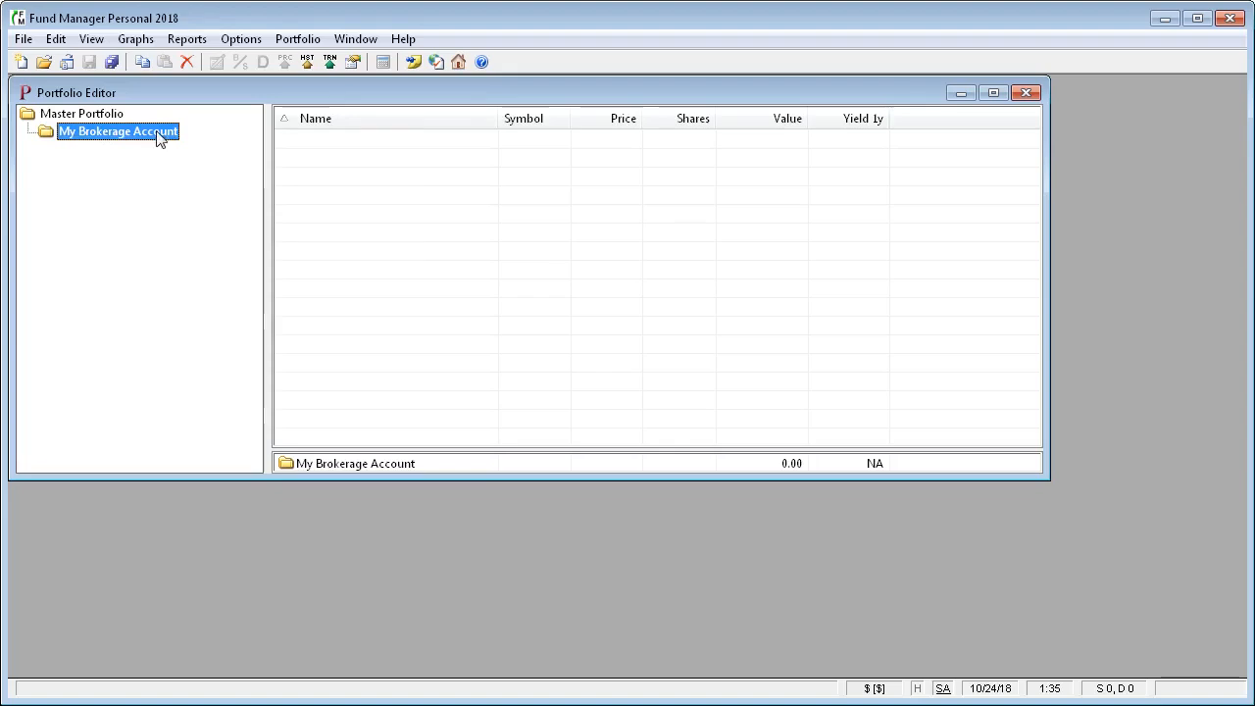
pyautogui.rightClick(158, 132)
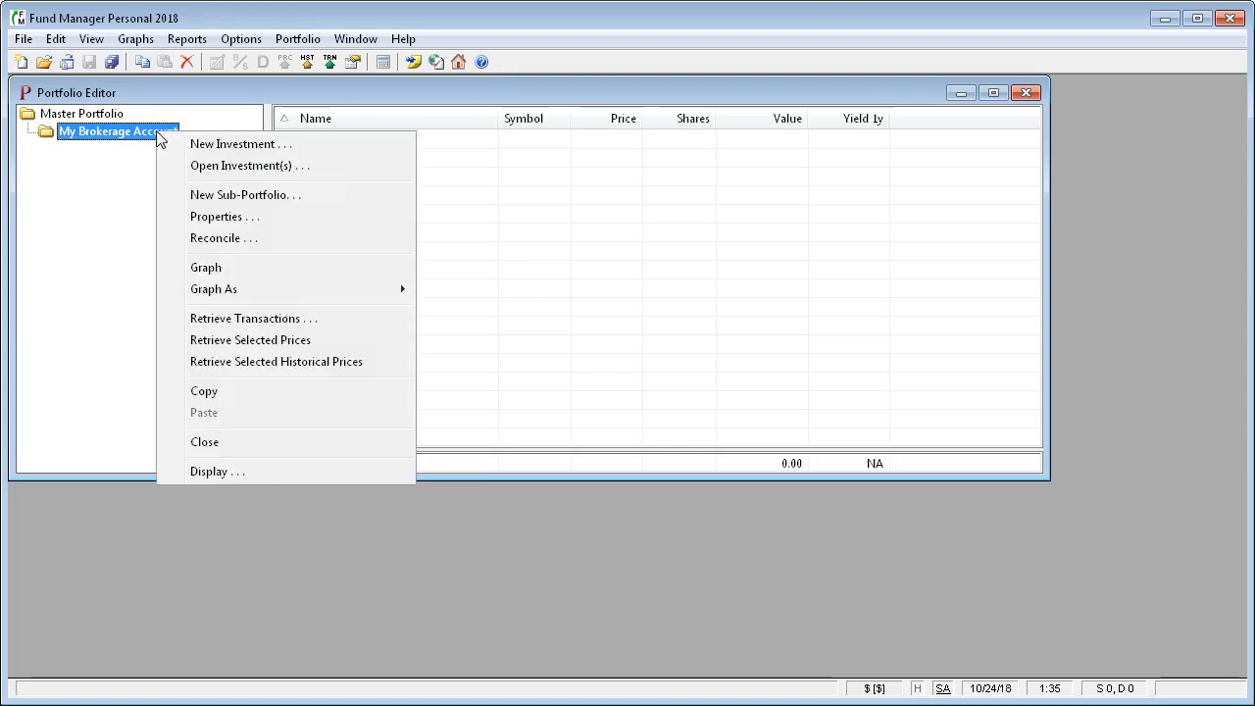
pyautogui.click(250, 146)
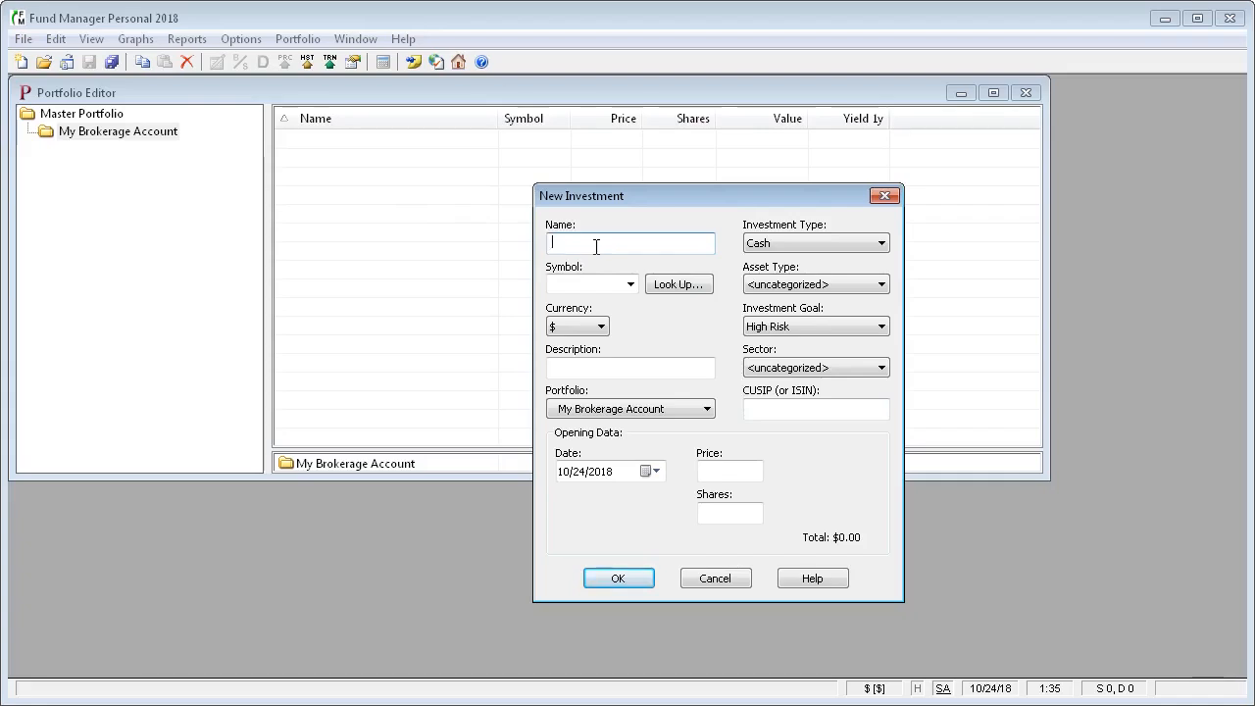
pyautogui.write('C')
pyautogui.press('Tab')
pyautogui.write('cash')
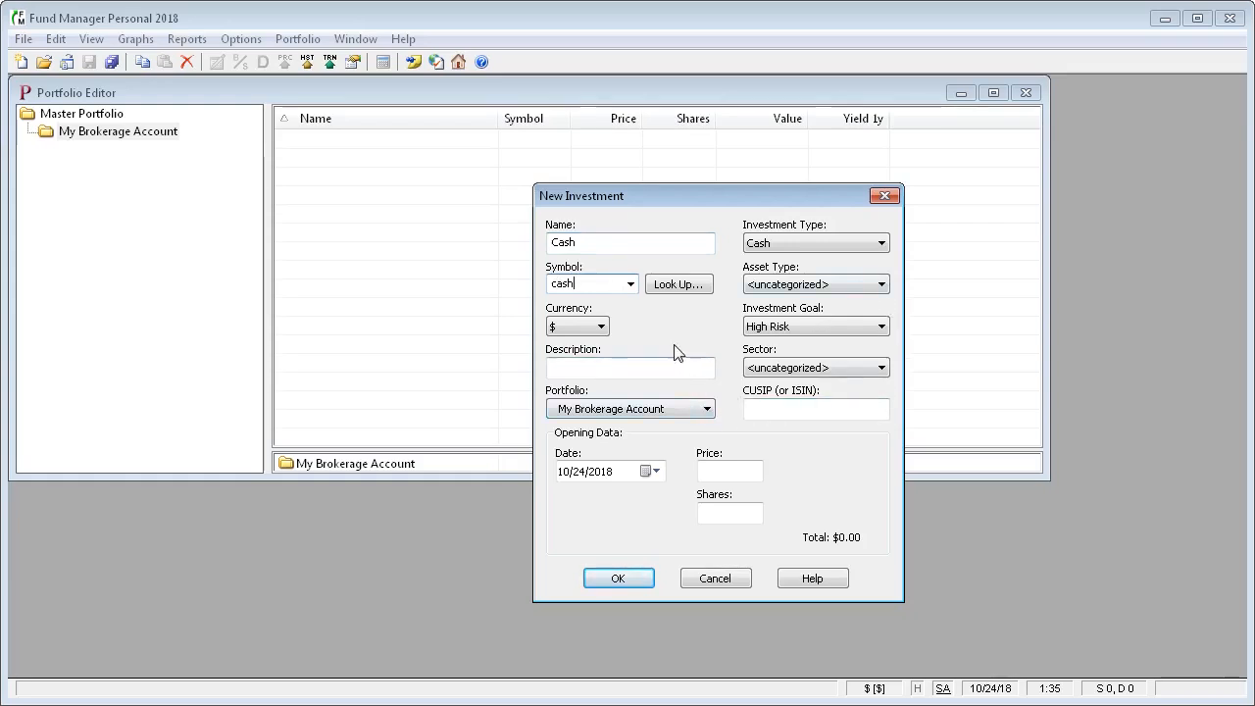
pyautogui.click(708, 410)
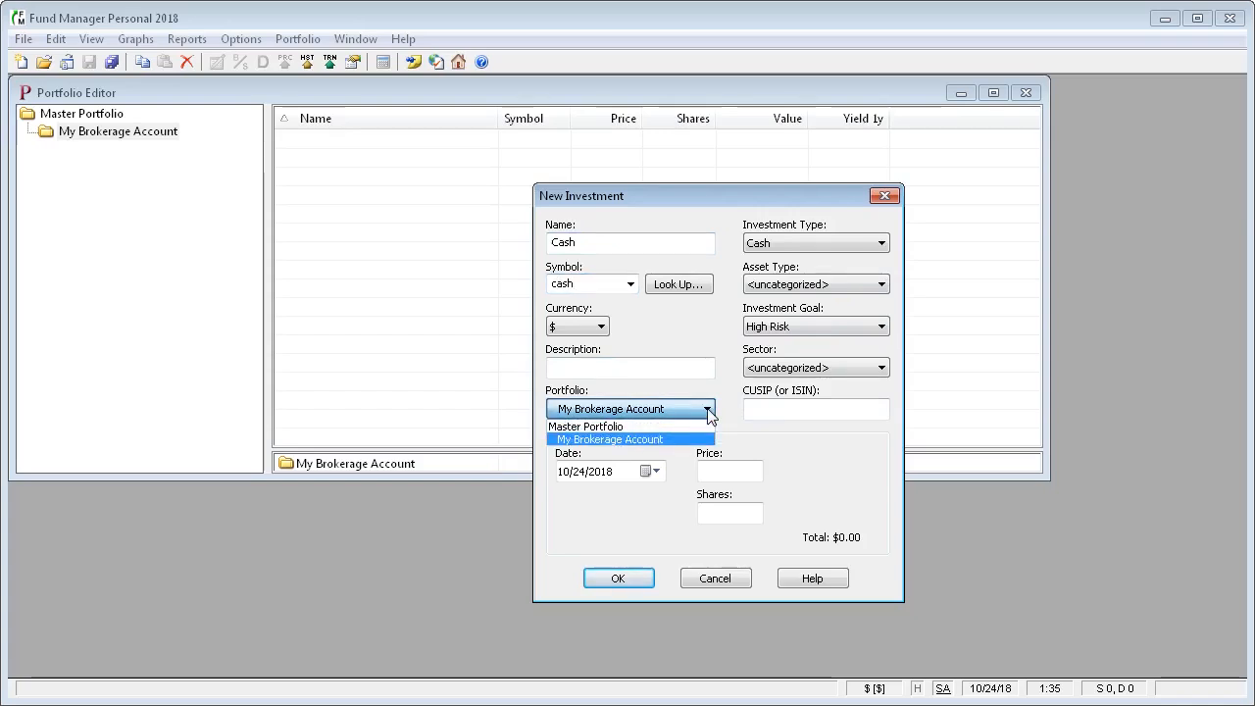
pyautogui.click(710, 413)
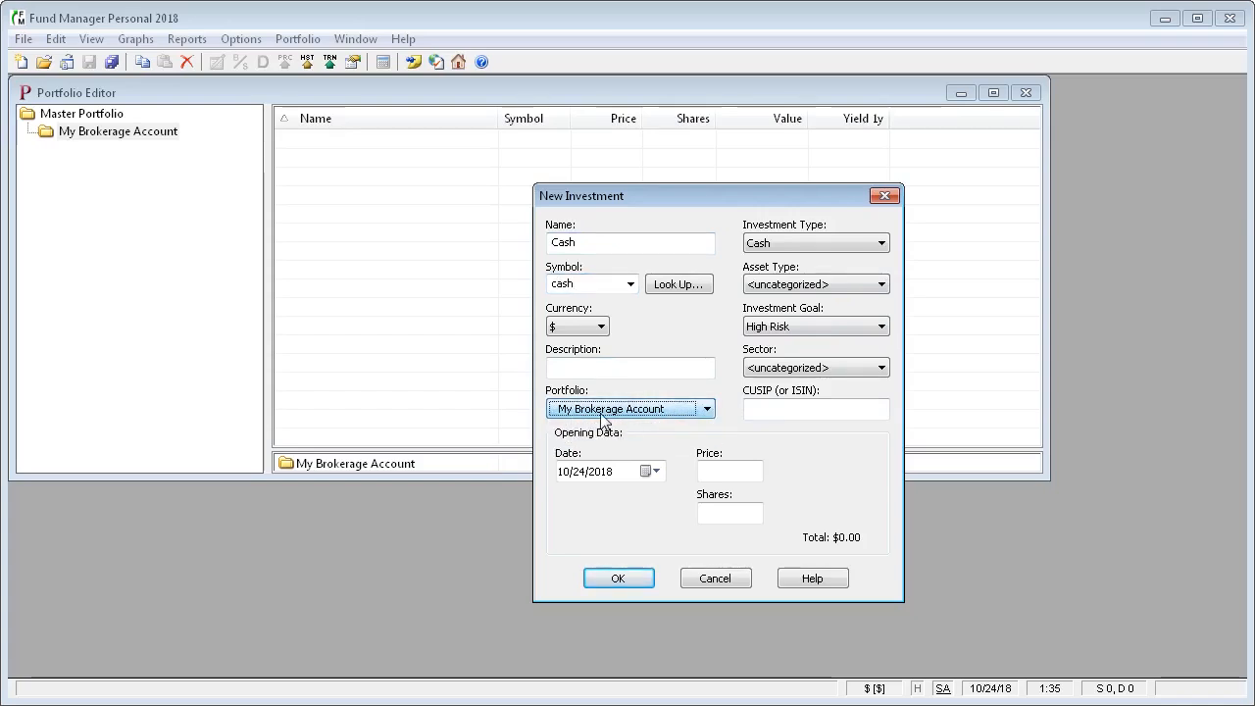
pyautogui.press('Tab')
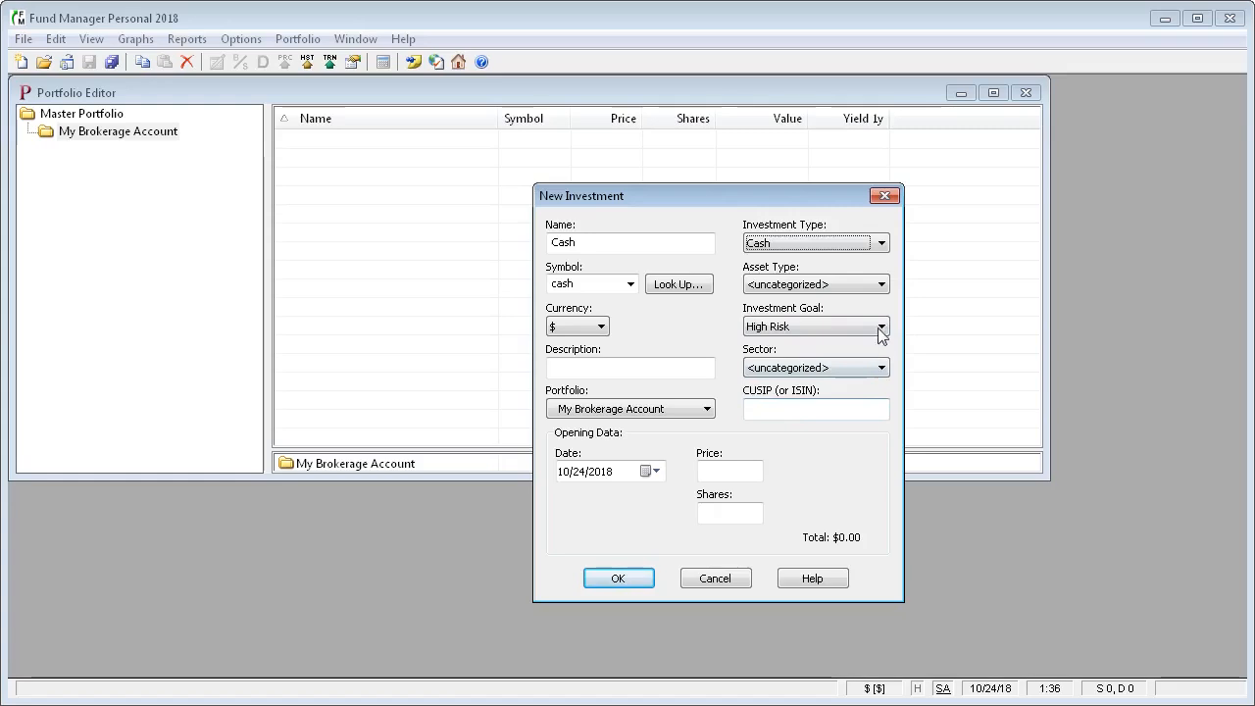
pyautogui.click(882, 243)
pyautogui.click(802, 274)
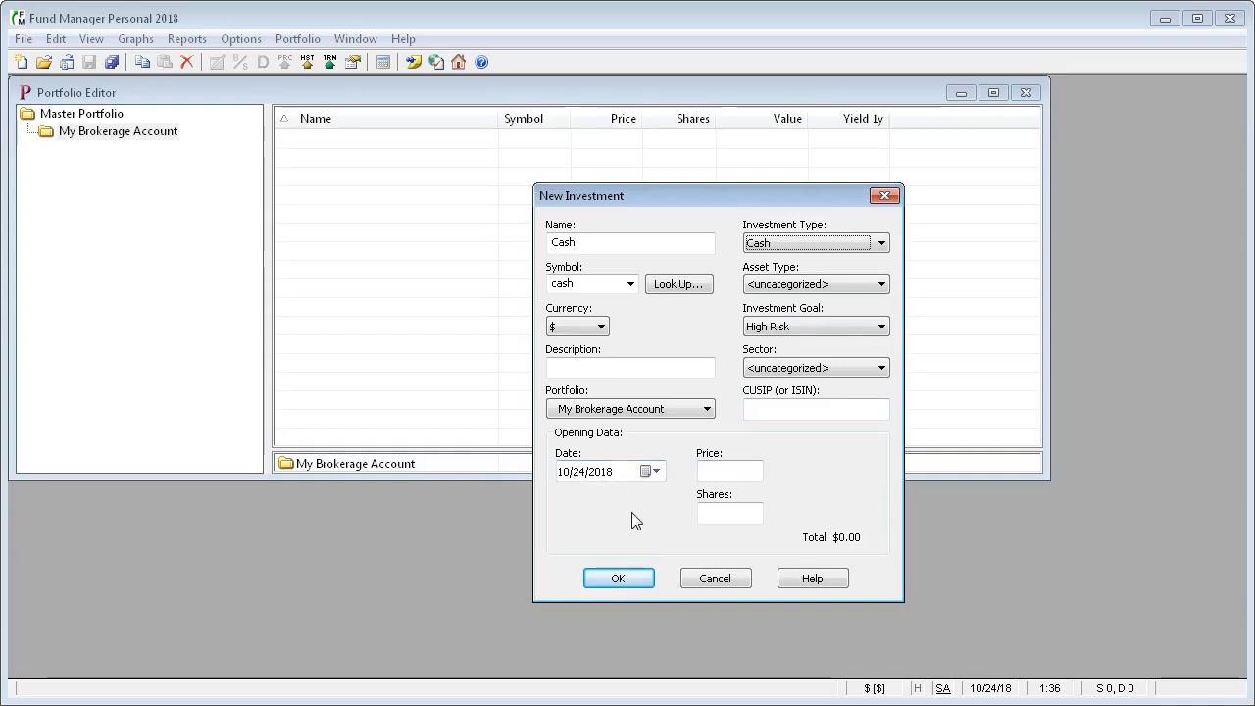
# Enter the opening data as 20000 shares at a price of 1 on 1/1/2018 and save the investment as cash.dat
pyautogui.click(719, 468)
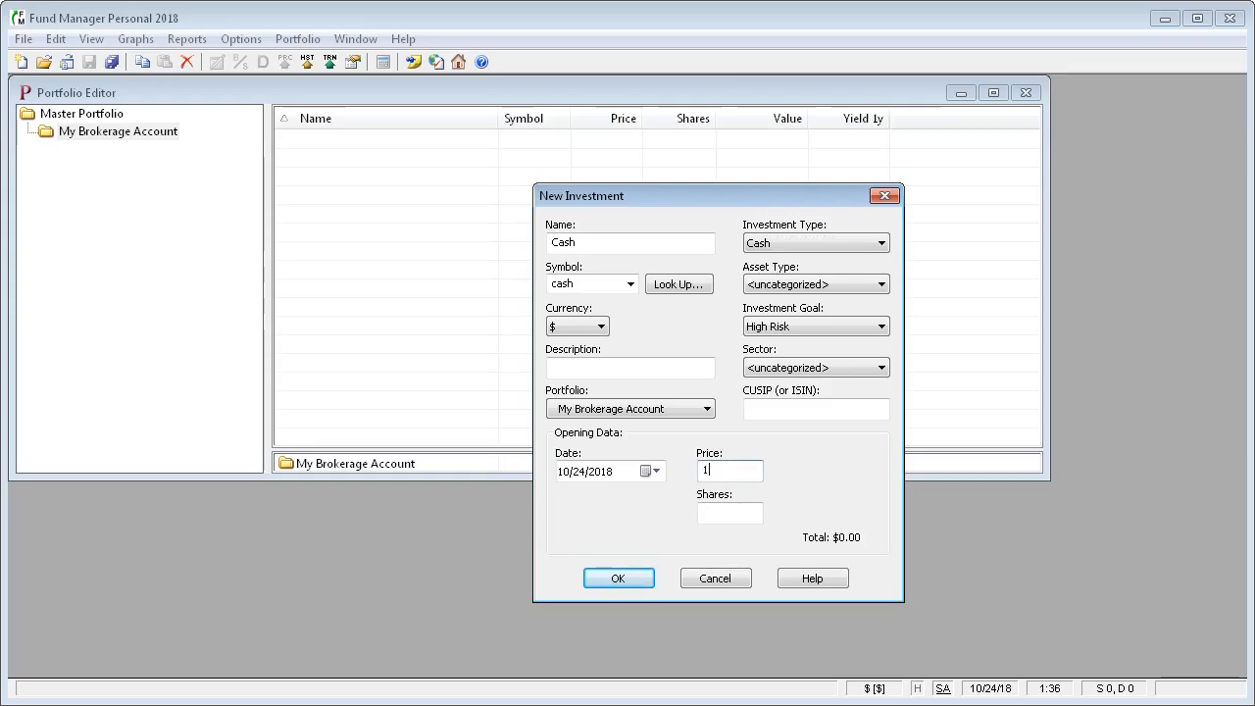
pyautogui.write('20000')
pyautogui.click(568, 478)
pyautogui.write('1/ 1/ ')
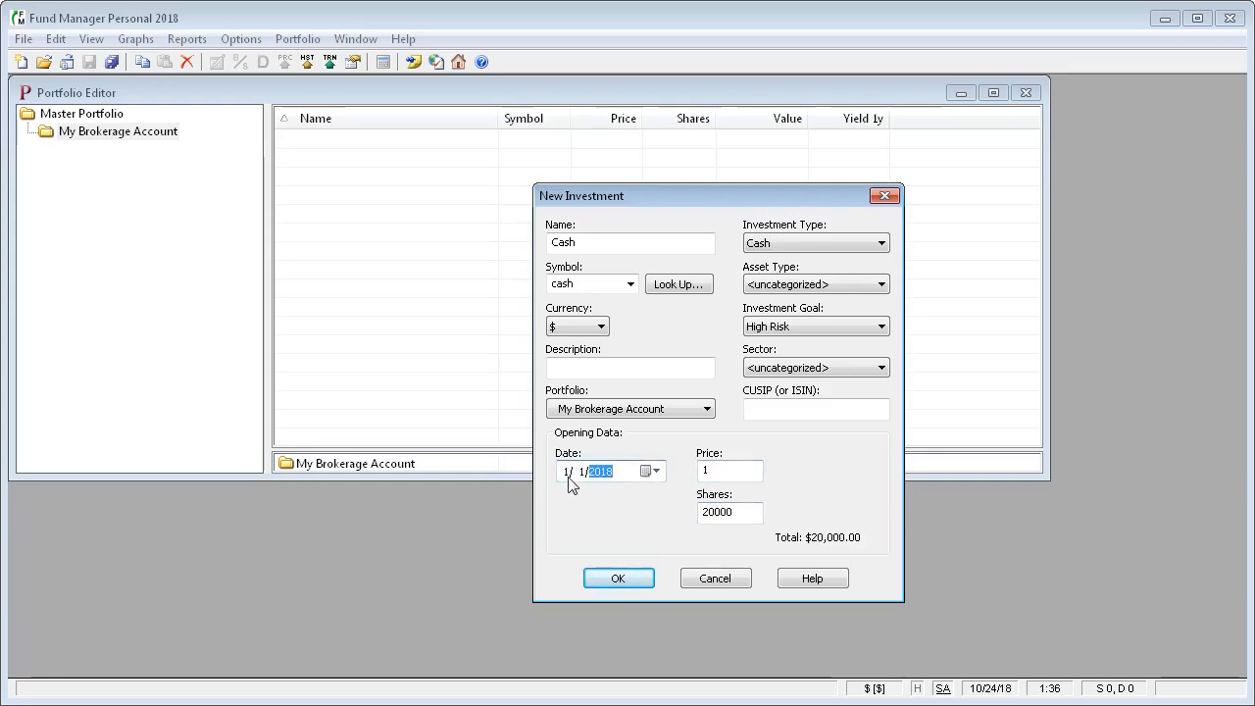
pyautogui.write('18')
pyautogui.click(619, 579)
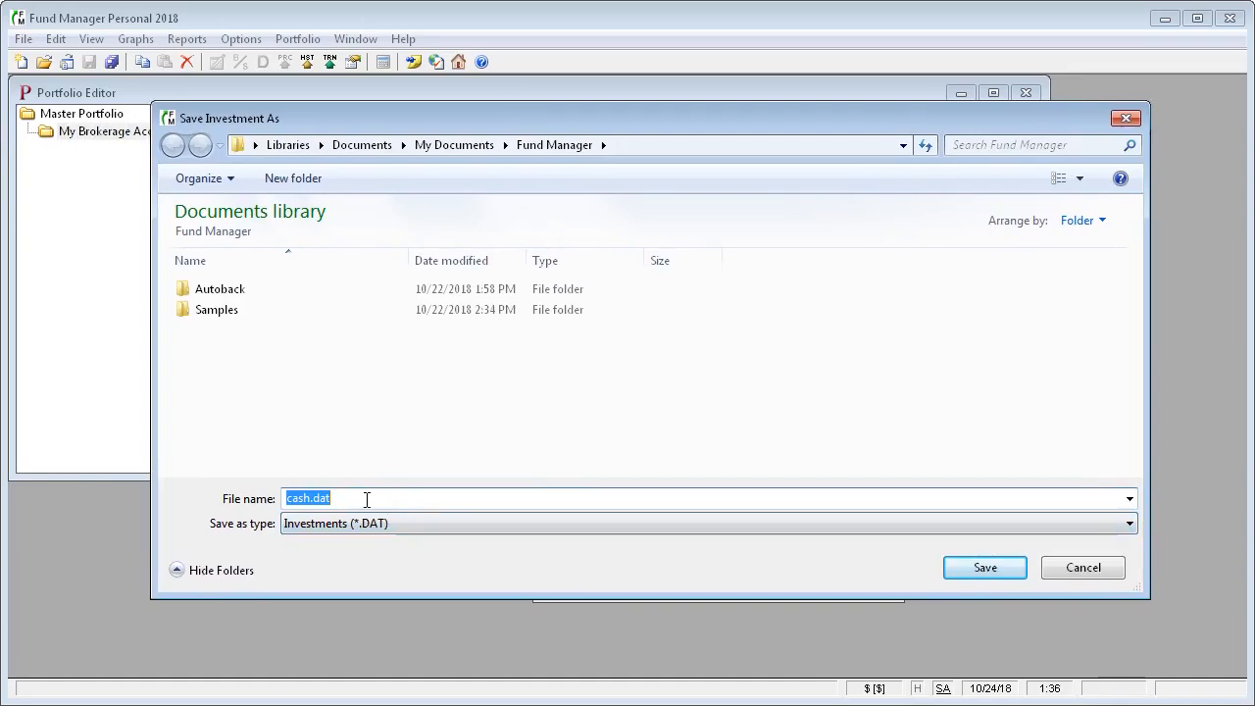
pyautogui.click(991, 574)
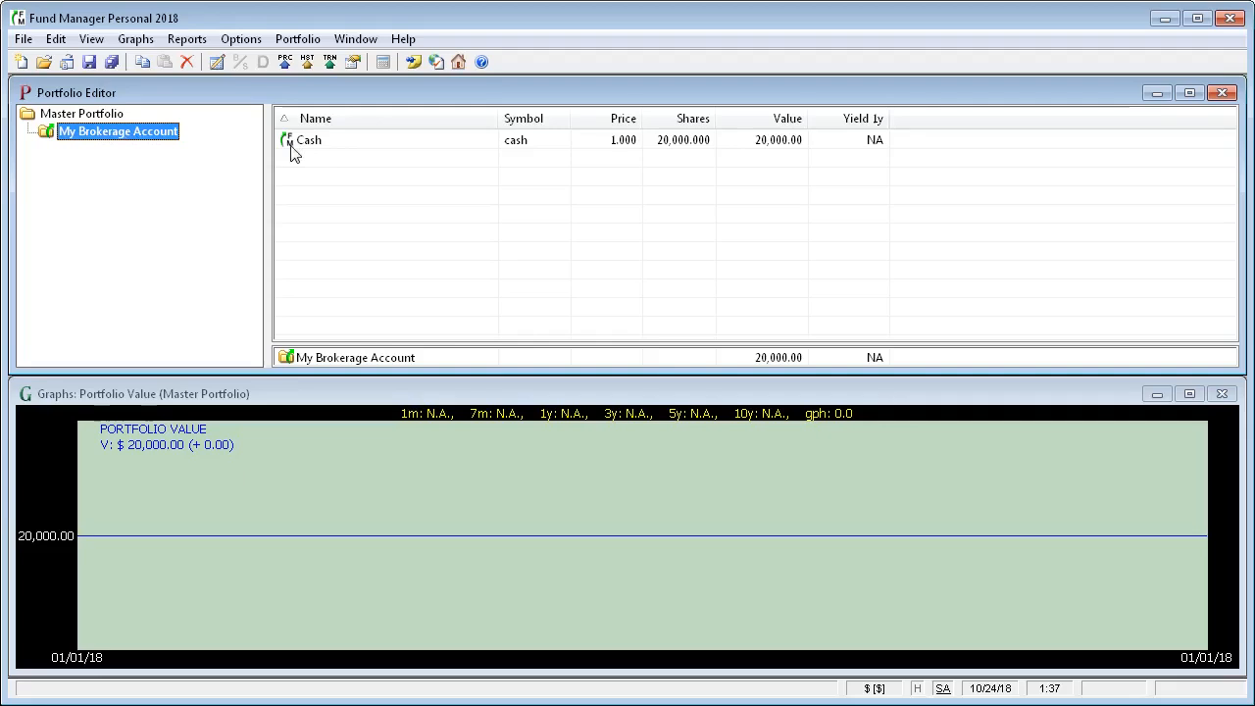
# Set the default cash account of the My Brokerage Account portfolio to (cash) Cash
pyautogui.rightClick(155, 138)
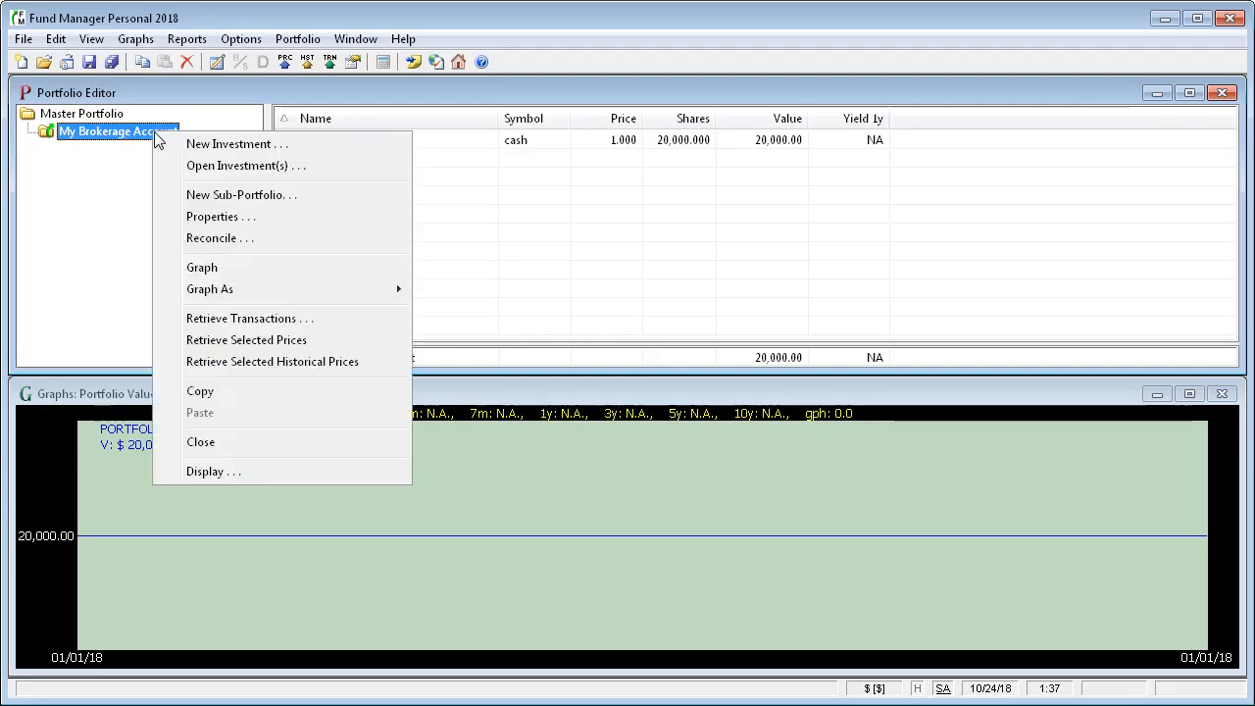
pyautogui.click(239, 223)
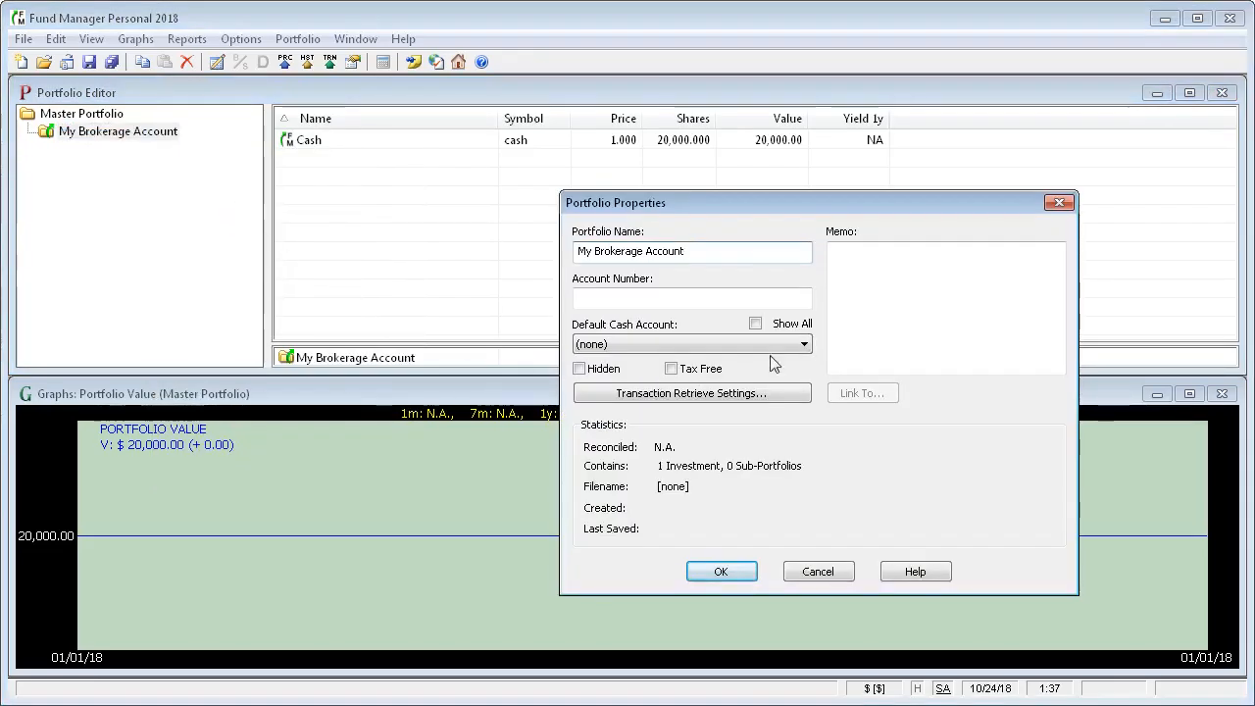
pyautogui.click(804, 344)
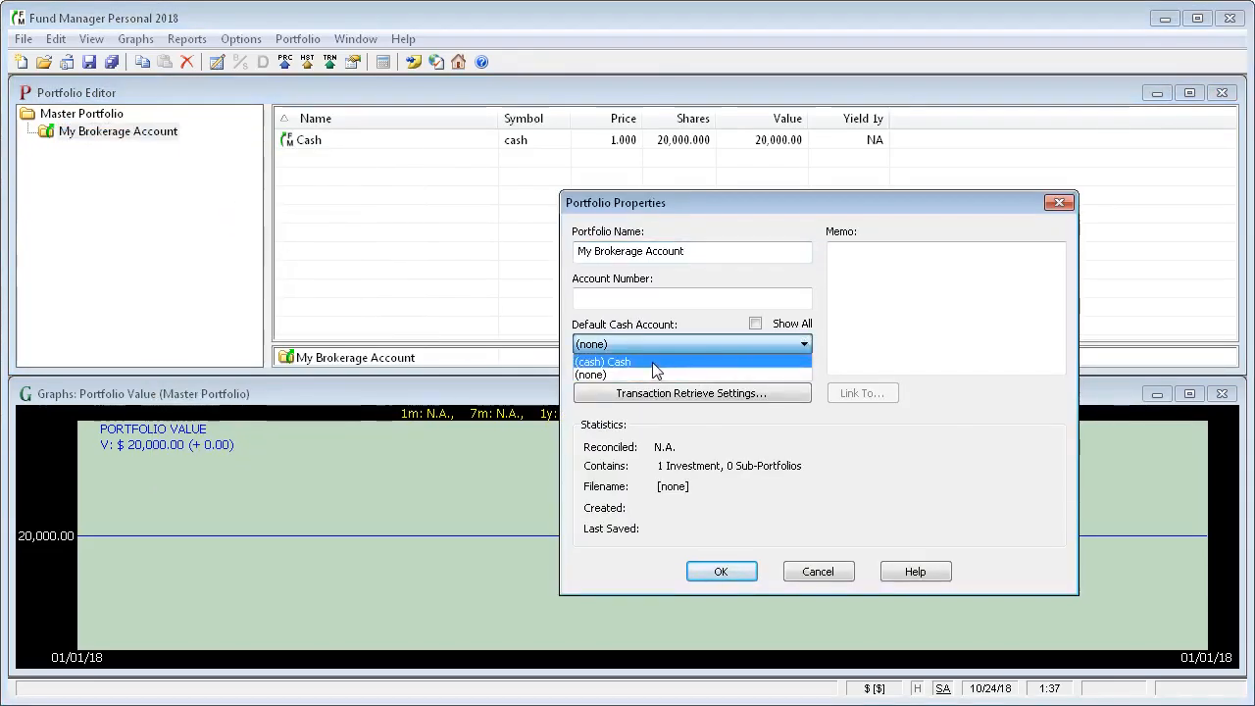
pyautogui.click(652, 362)
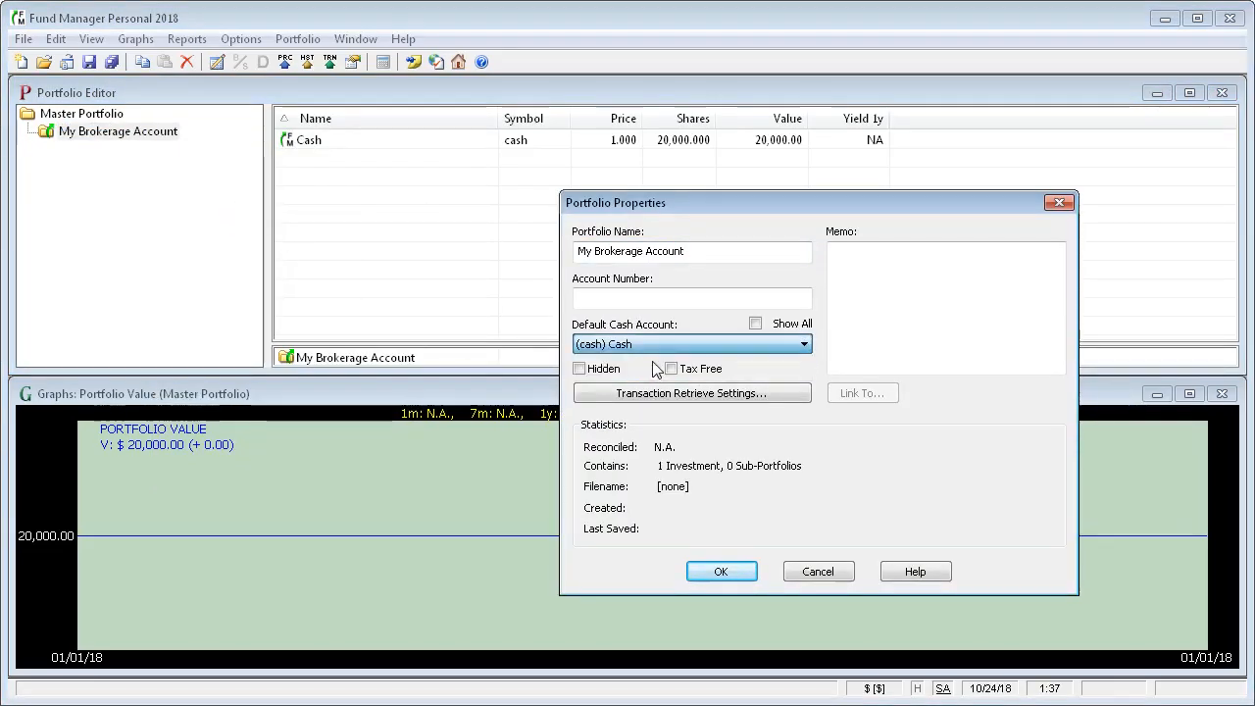
pyautogui.click(721, 572)
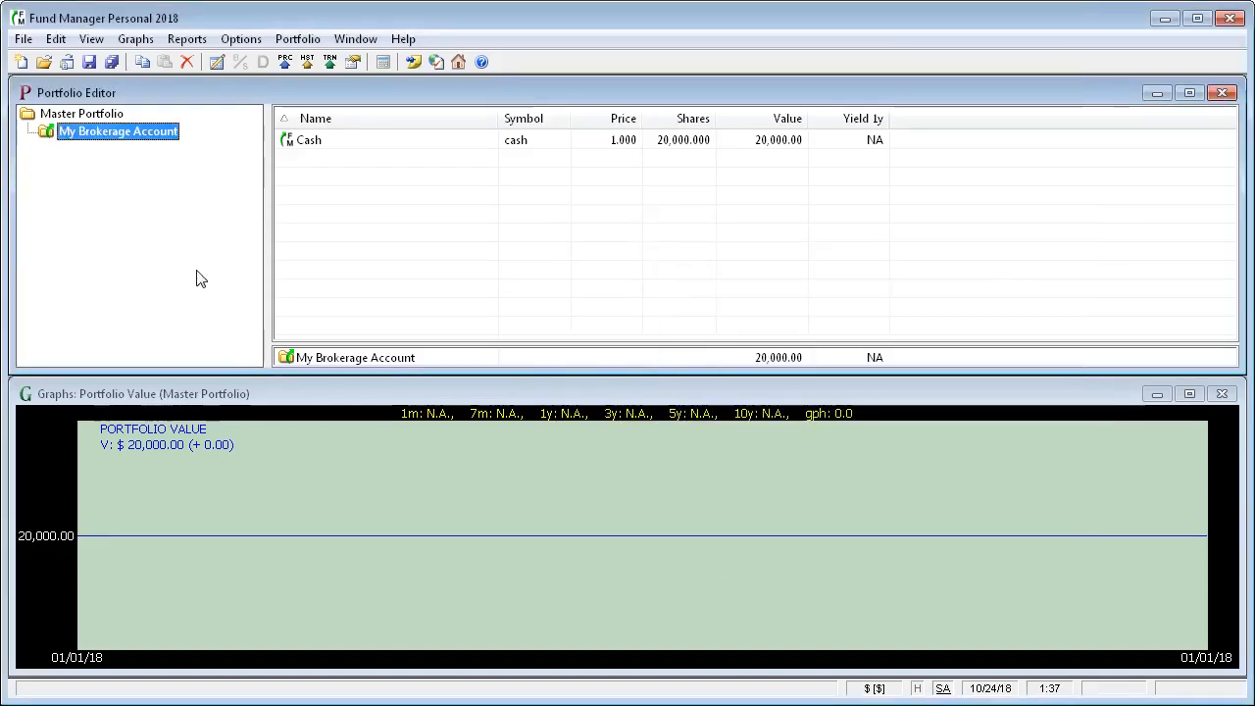
# Start a new investment in My Brokerage Account with the name Intel, symbol INTC and investment type Stock
pyautogui.rightClick(157, 138)
pyautogui.click(182, 143)
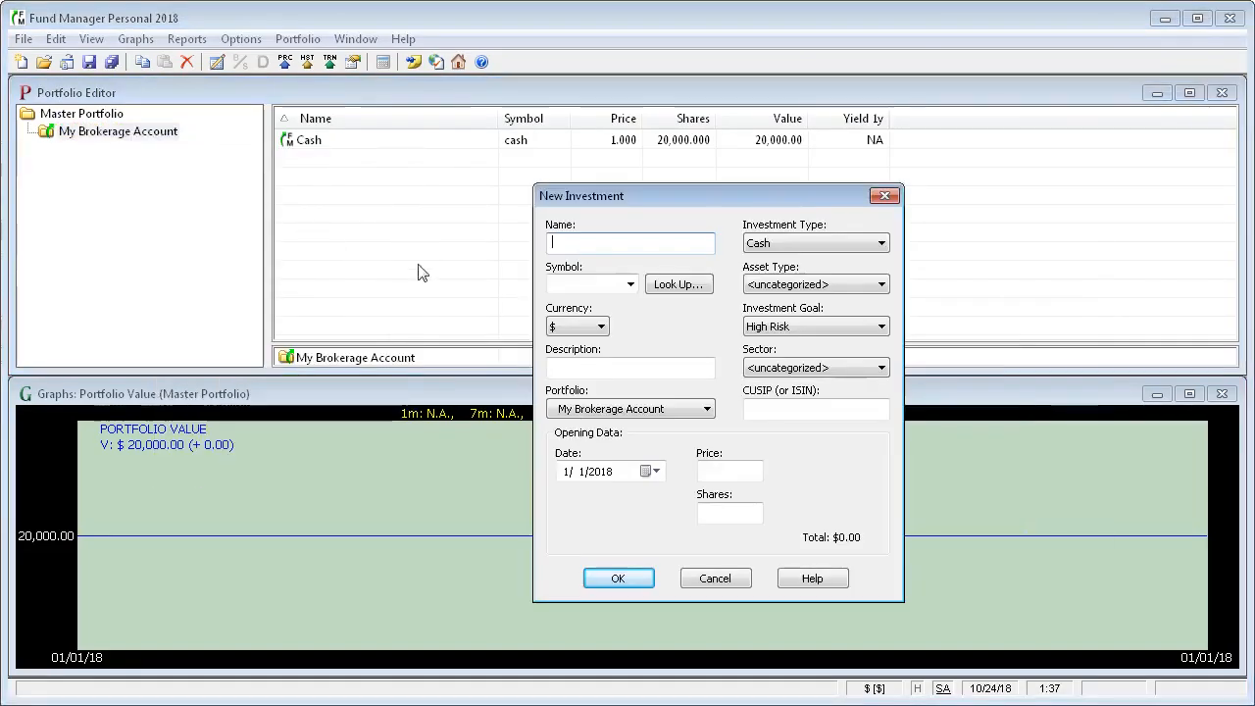
pyautogui.write('Intel')
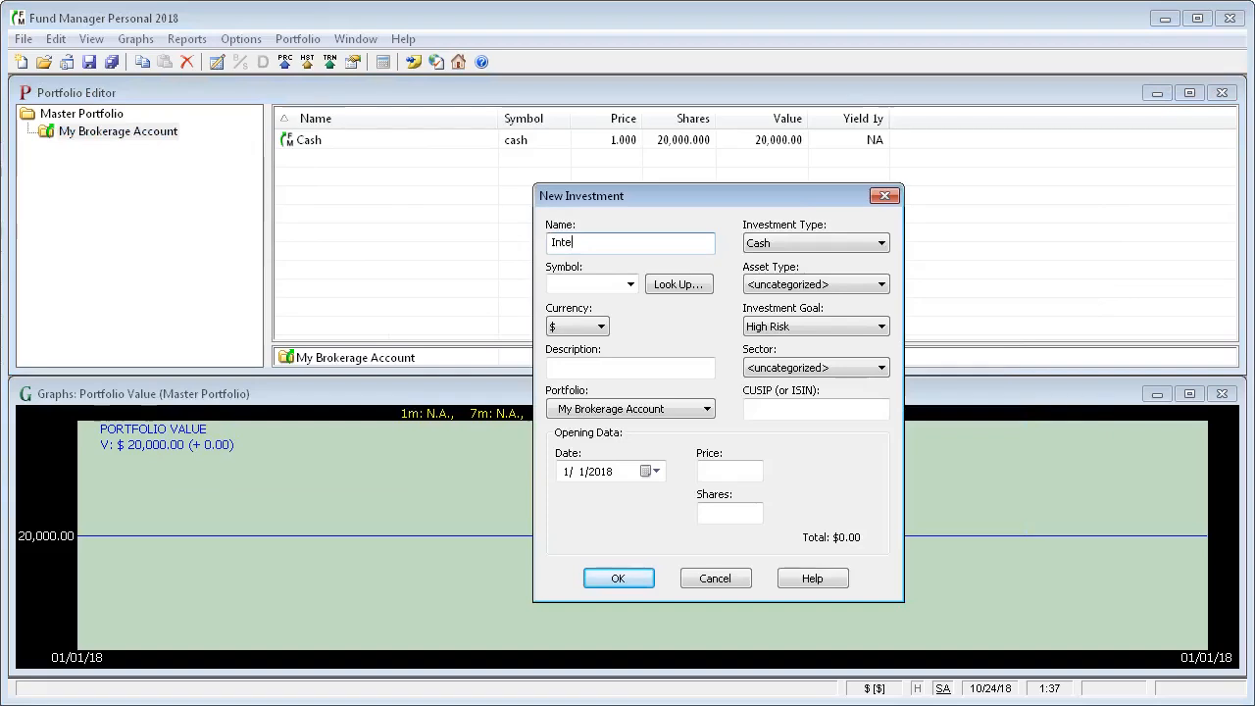
pyautogui.press('Tab')
pyautogui.write('INTC')
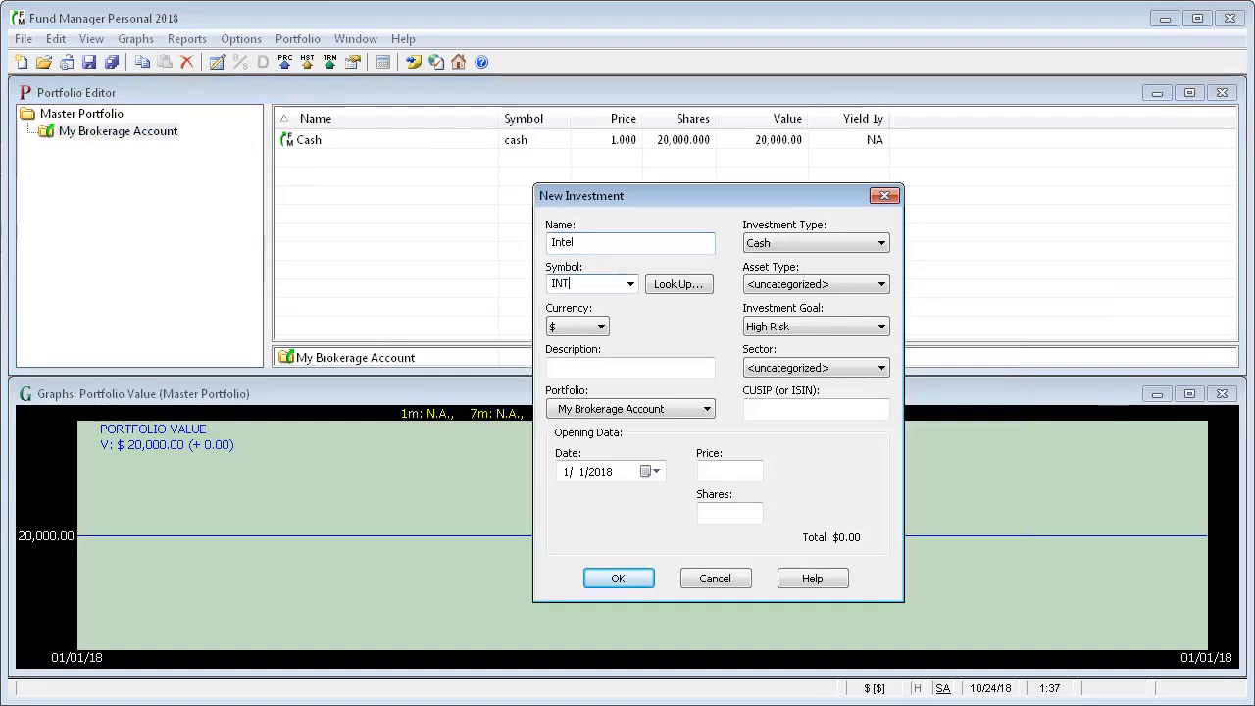
pyautogui.click(881, 243)
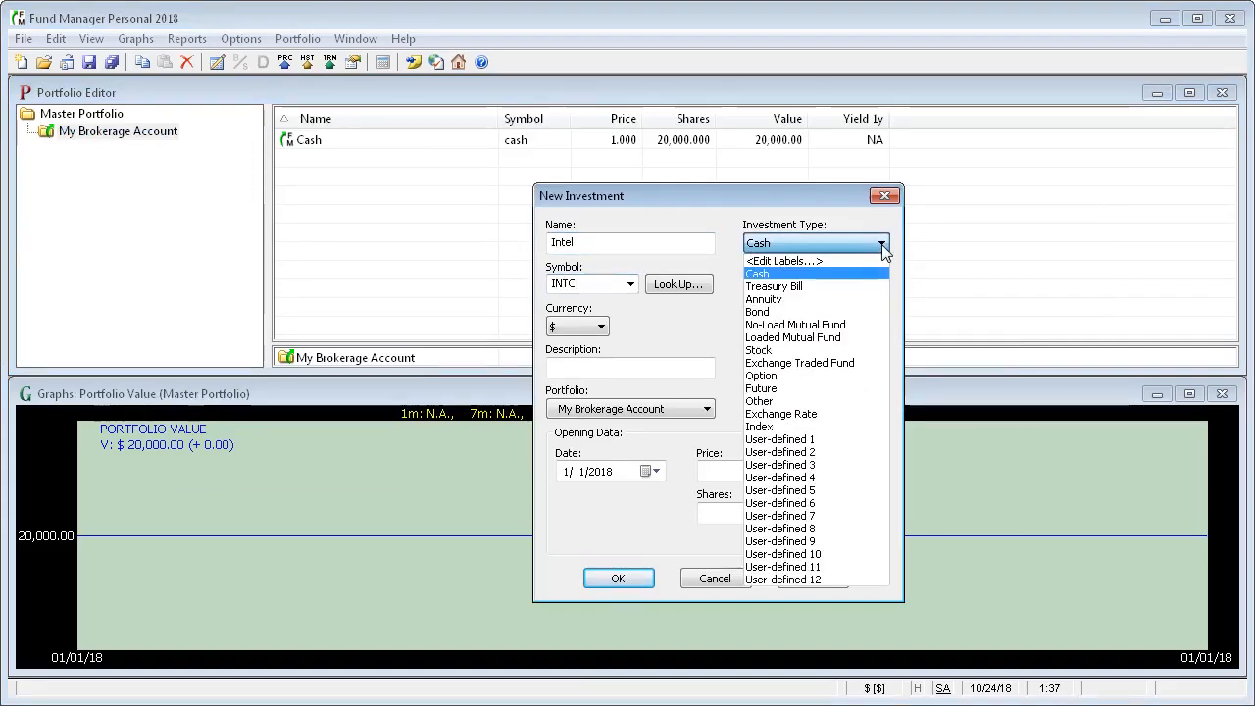
pyautogui.click(808, 351)
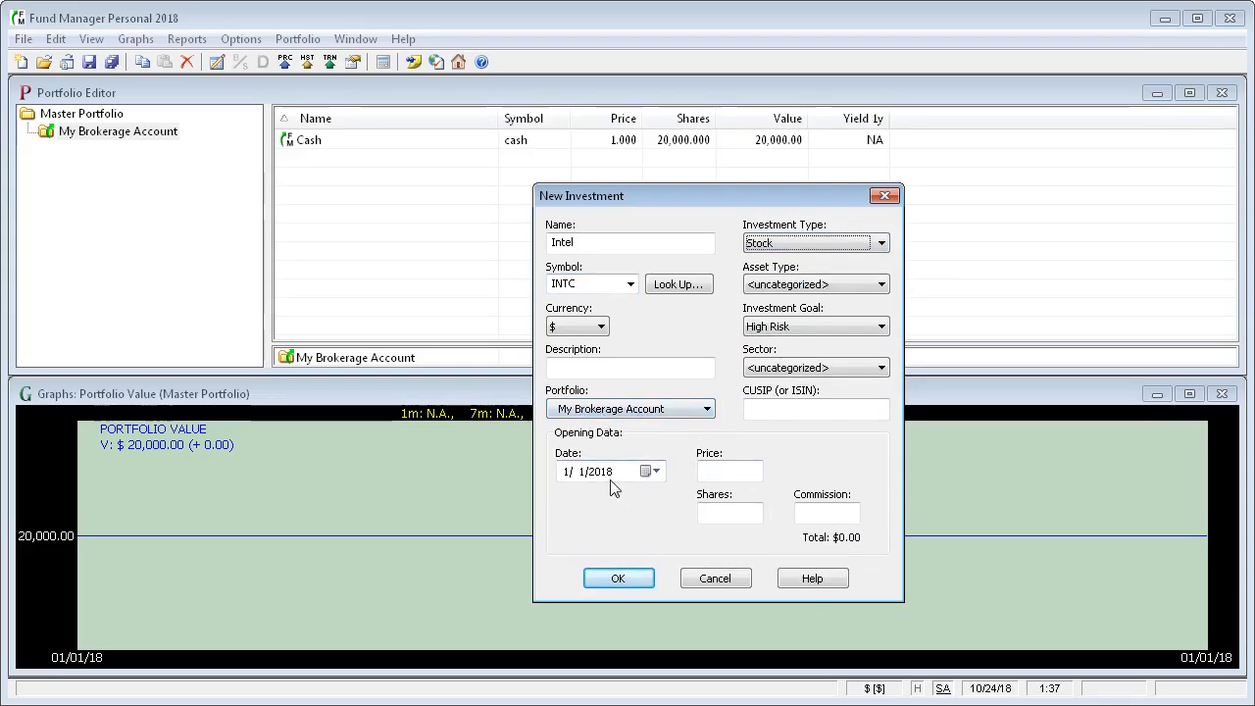
# Enter the opening data as 200 shares at 48.75 on 6/27/2018 with a 4.95 commission, and save the investment as INTC.dat
pyautogui.click(565, 473)
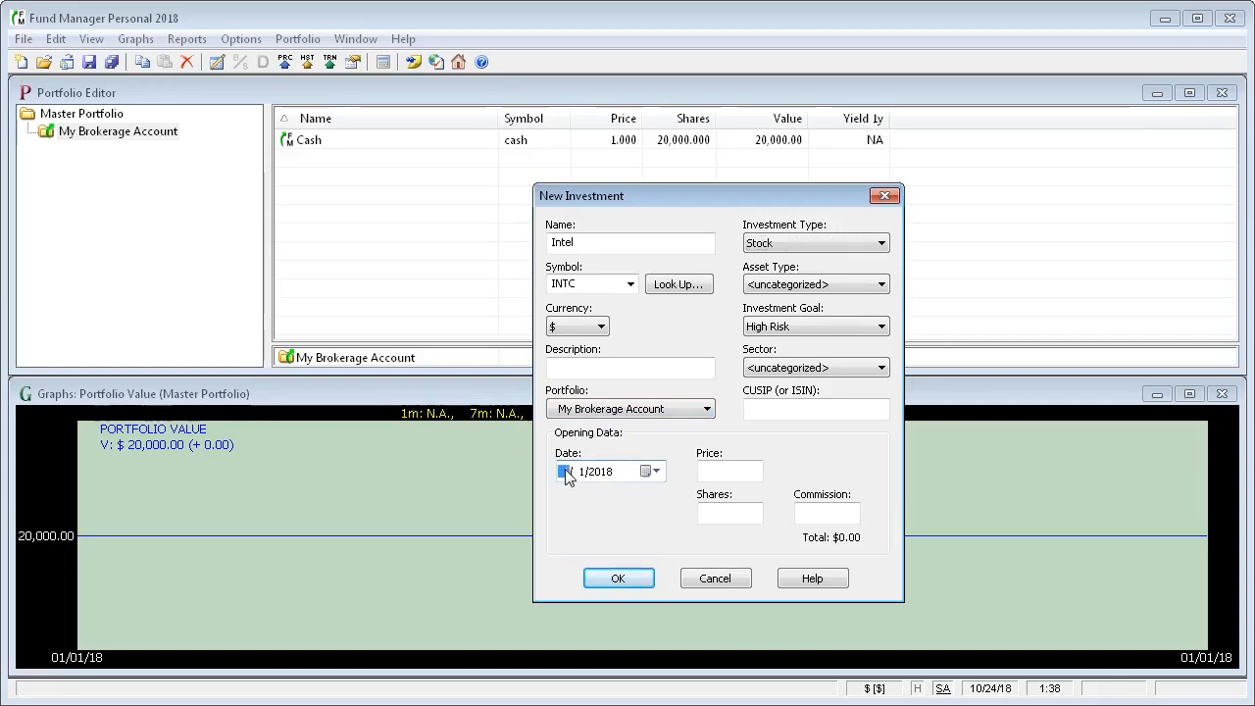
pyautogui.write('6')
pyautogui.press('Tab')
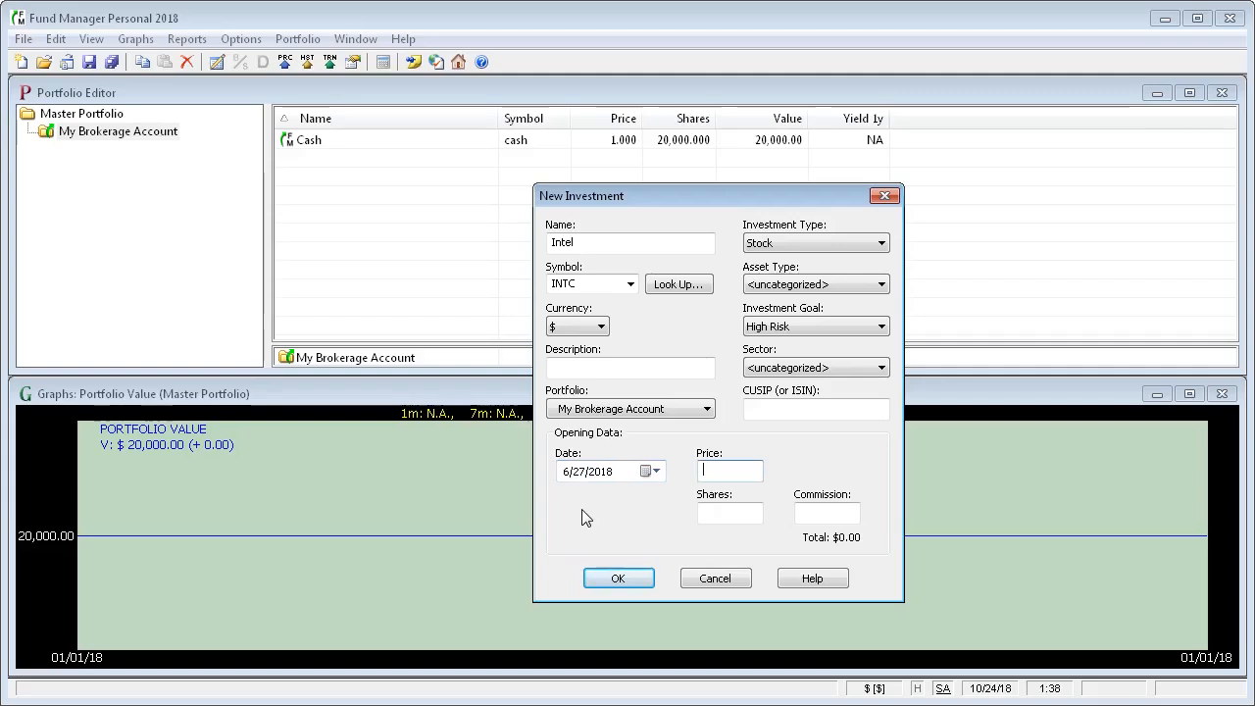
pyautogui.write('4')
pyautogui.write('200')
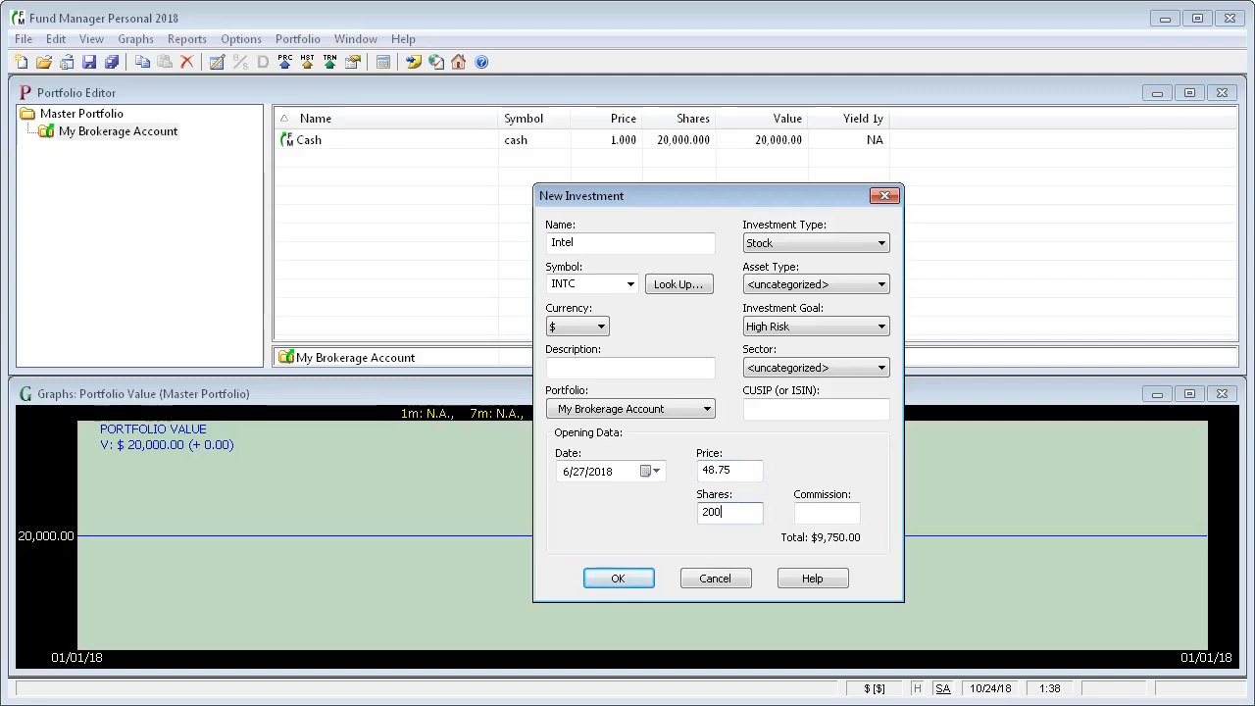
pyautogui.press('Tab')
pyautogui.click(619, 579)
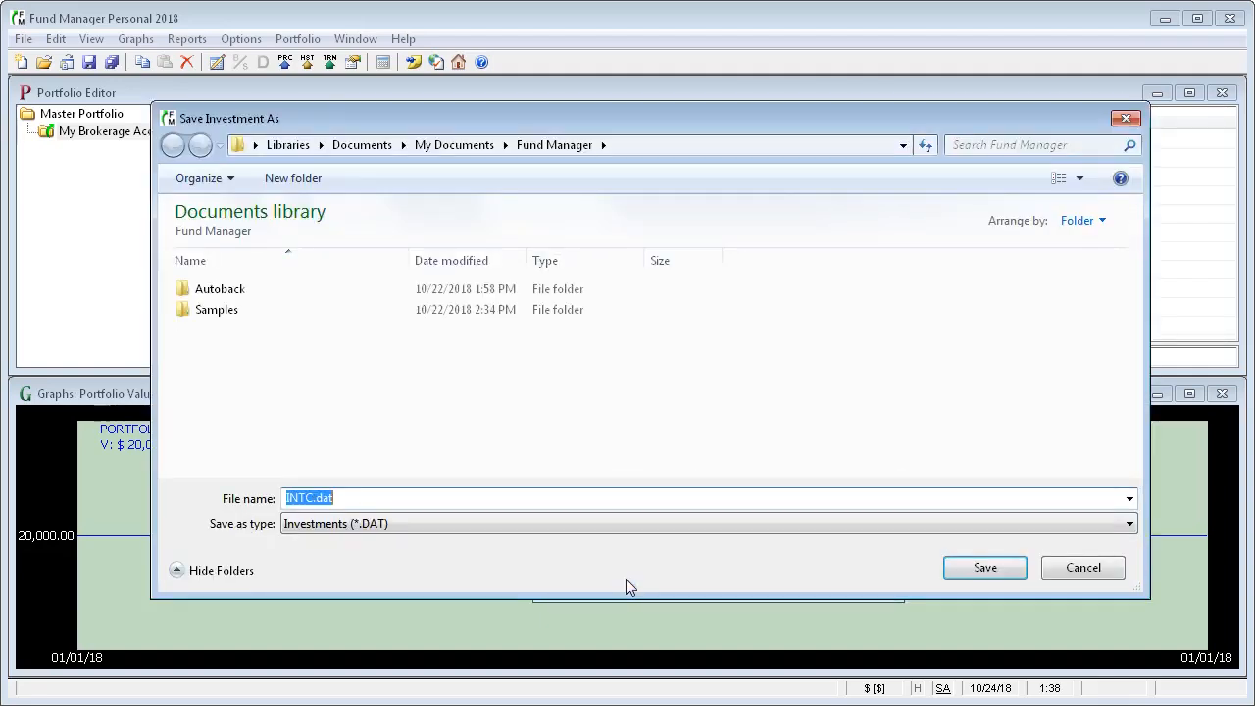
pyautogui.click(978, 571)
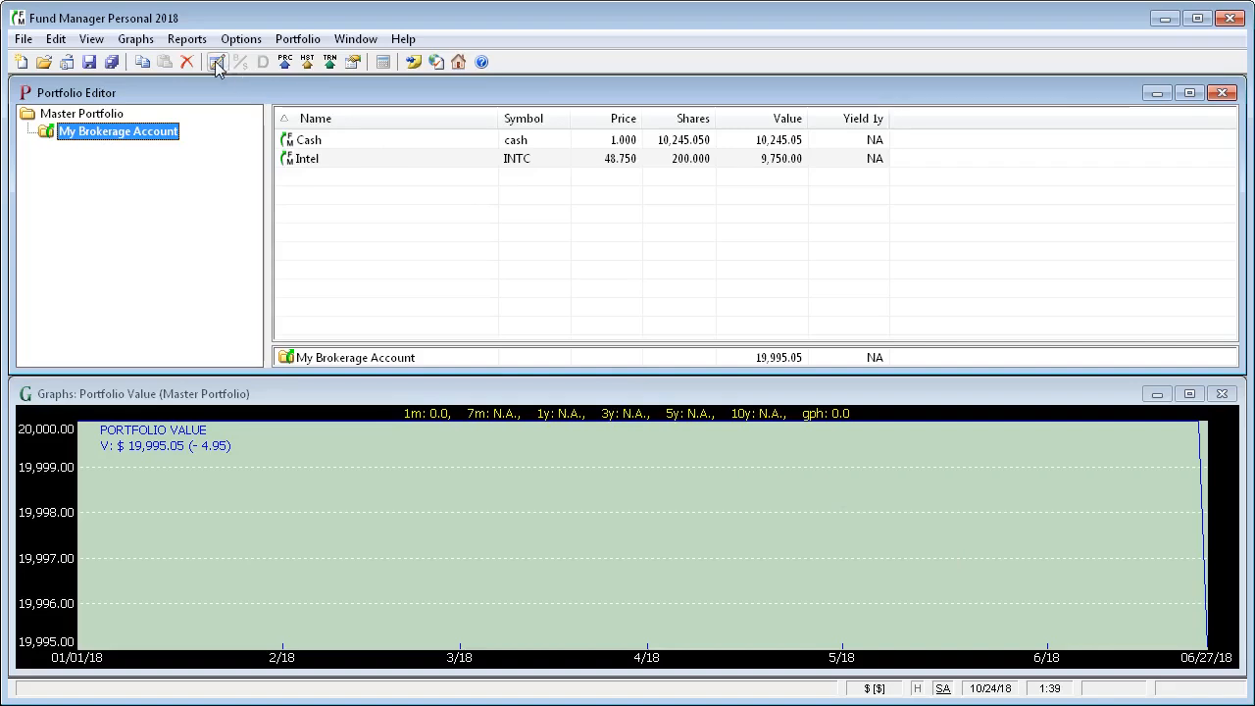
# Open the data register for the Intel investment and review its sub-portfolio and investment choices and its purchase entry
pyautogui.click(57, 39)
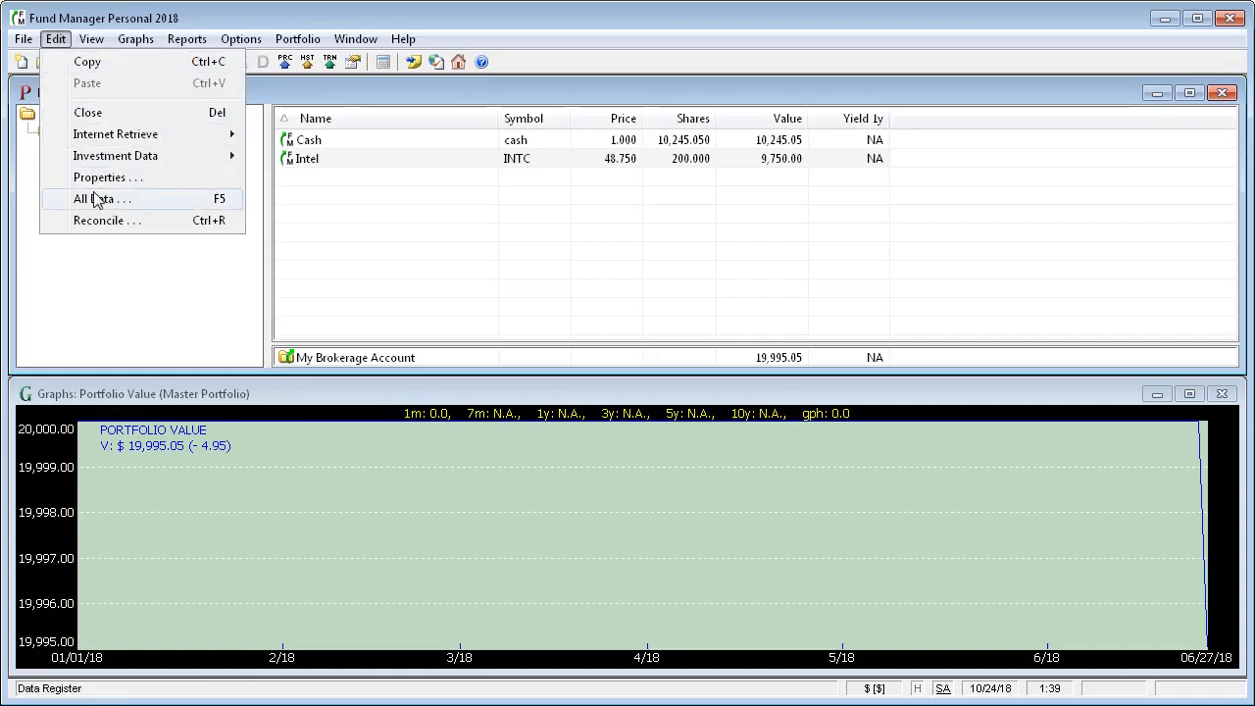
pyautogui.click(309, 162)
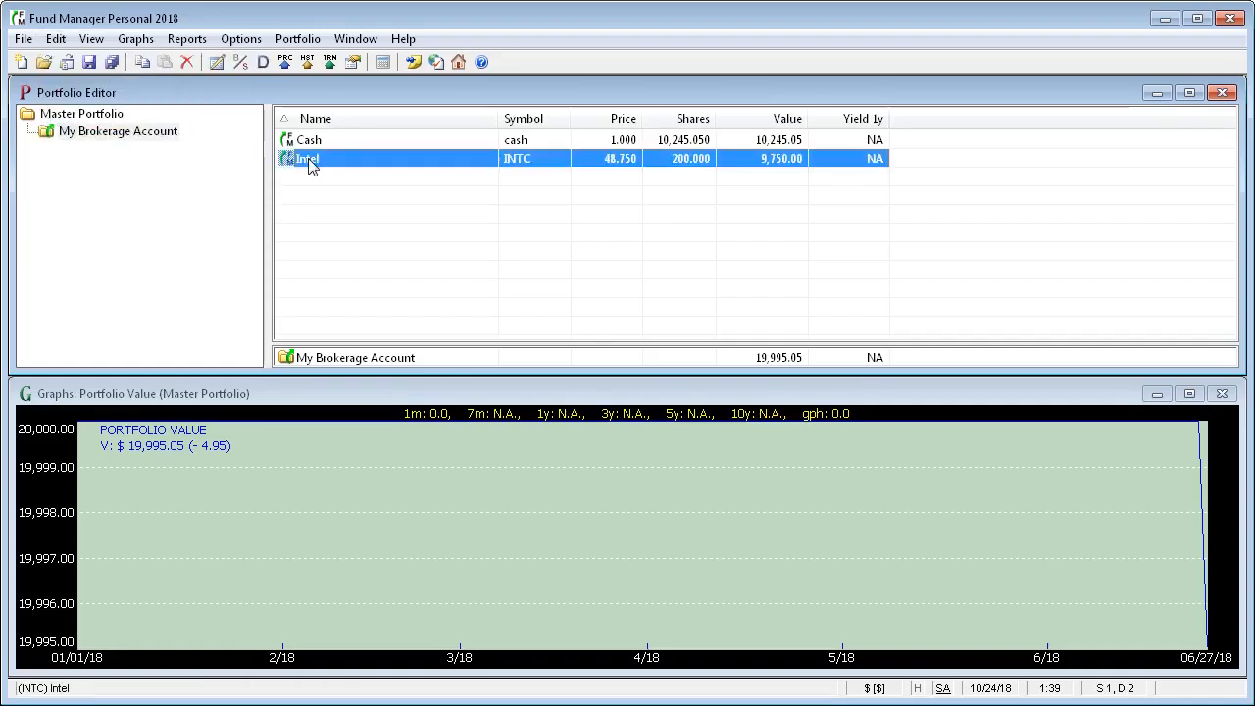
pyautogui.doubleClick(309, 163)
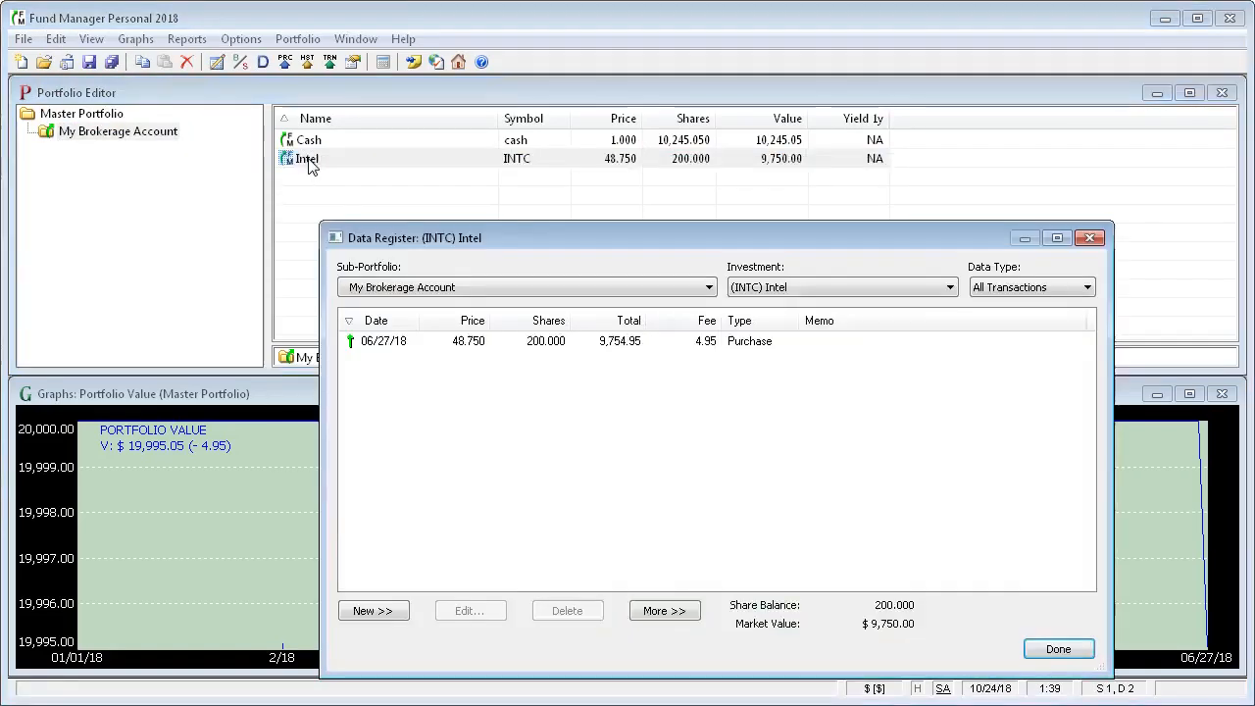
pyautogui.moveTo(470, 238); pyautogui.dragTo(377, 193)
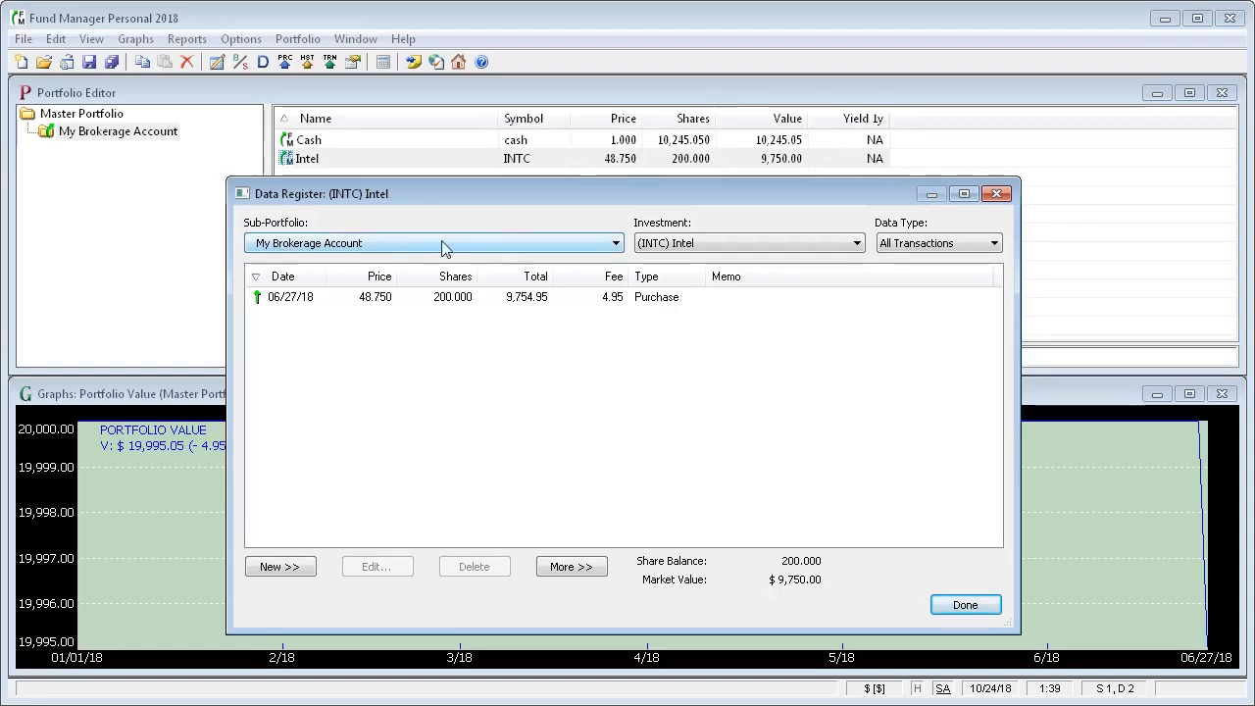
pyautogui.click(615, 244)
pyautogui.click(615, 244)
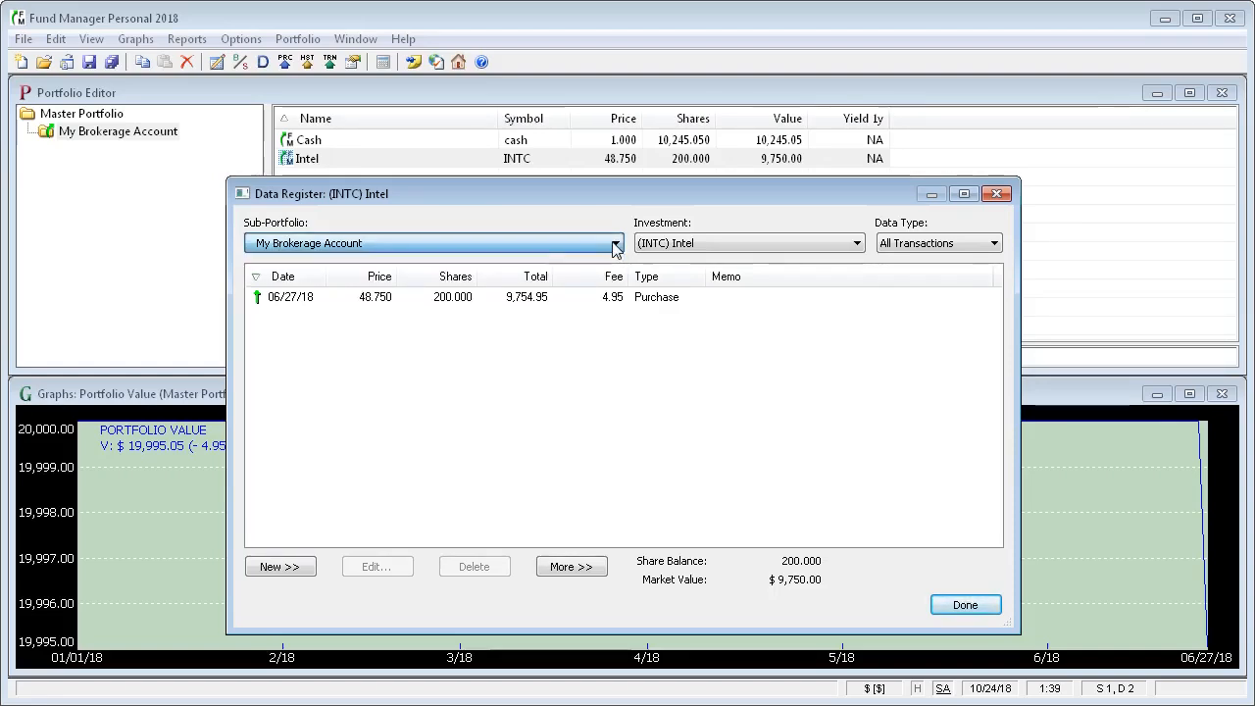
pyautogui.click(857, 244)
pyautogui.click(857, 245)
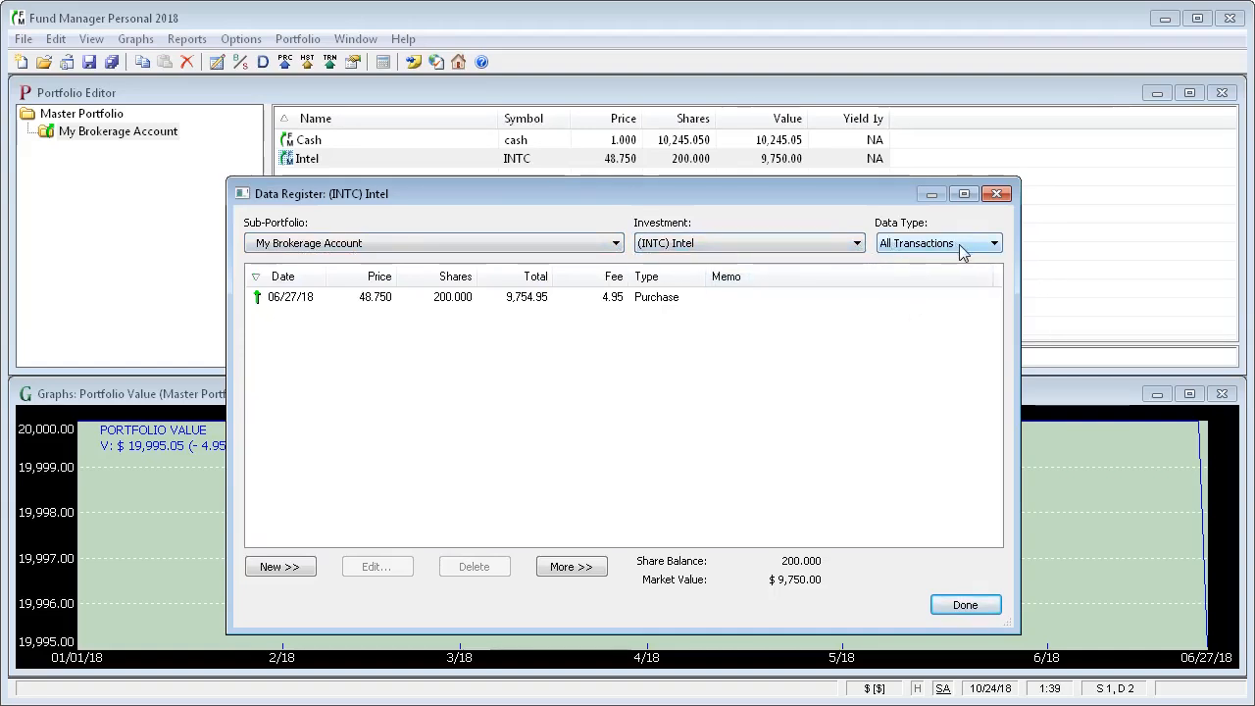
pyautogui.click(373, 297)
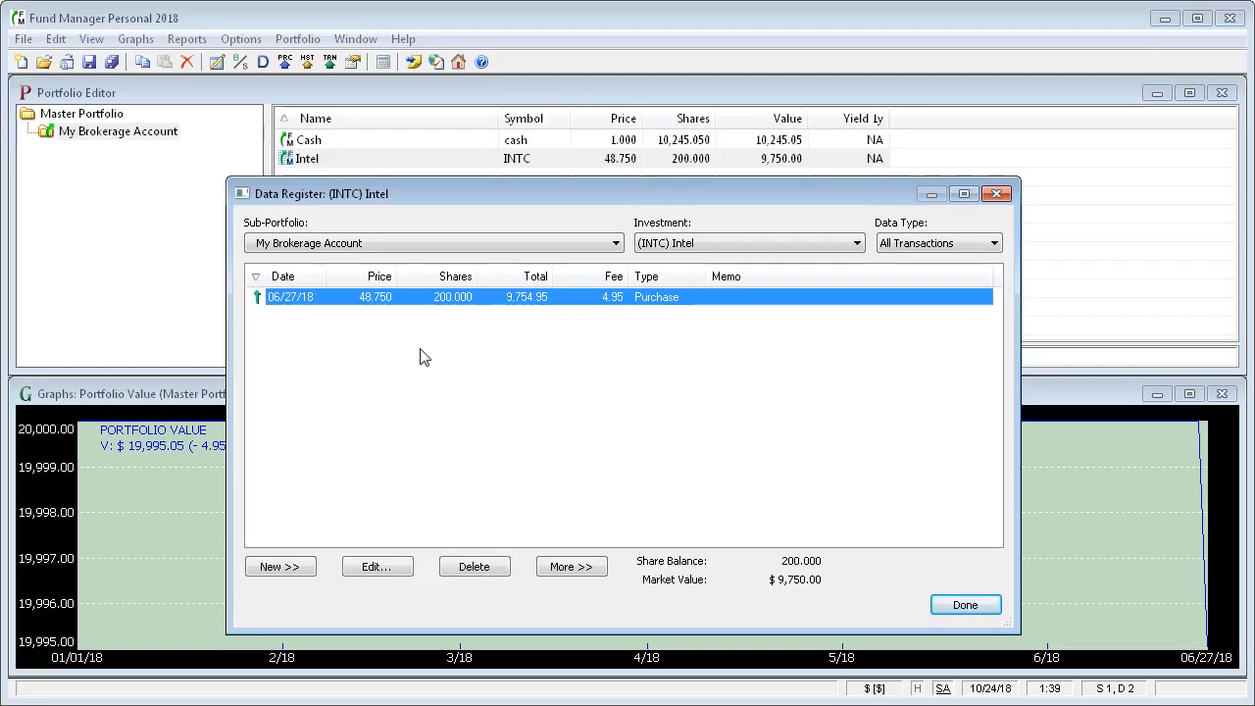
# Record a non-reinvested Intel dividend of 60 received on 8/3/2018 for shares owned on 8/2/2018
pyautogui.click(303, 577)
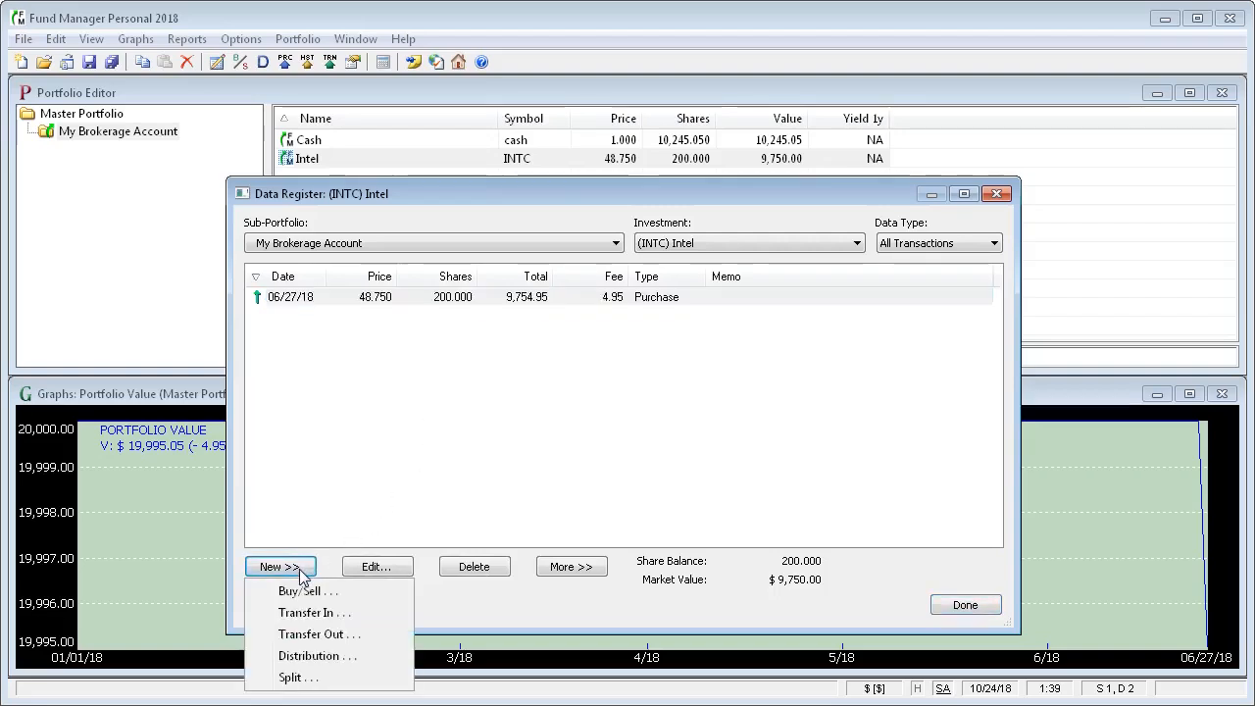
pyautogui.click(312, 660)
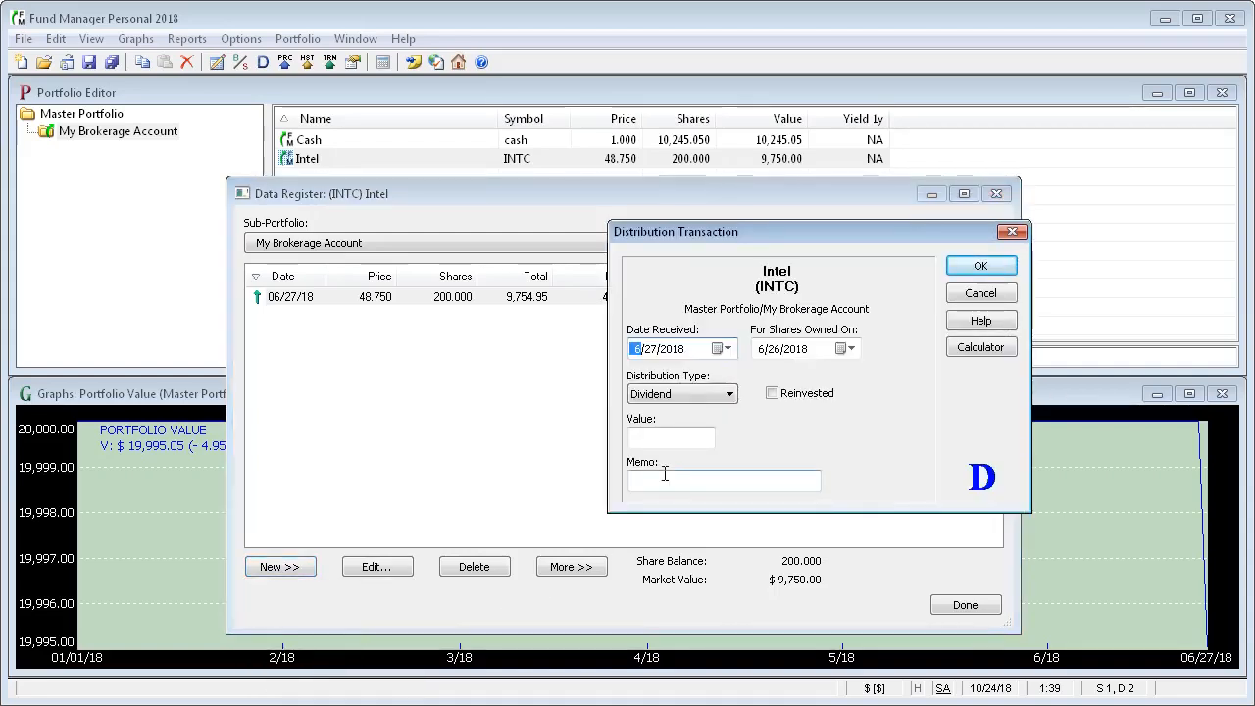
pyautogui.write('83')
pyautogui.press('Tab')
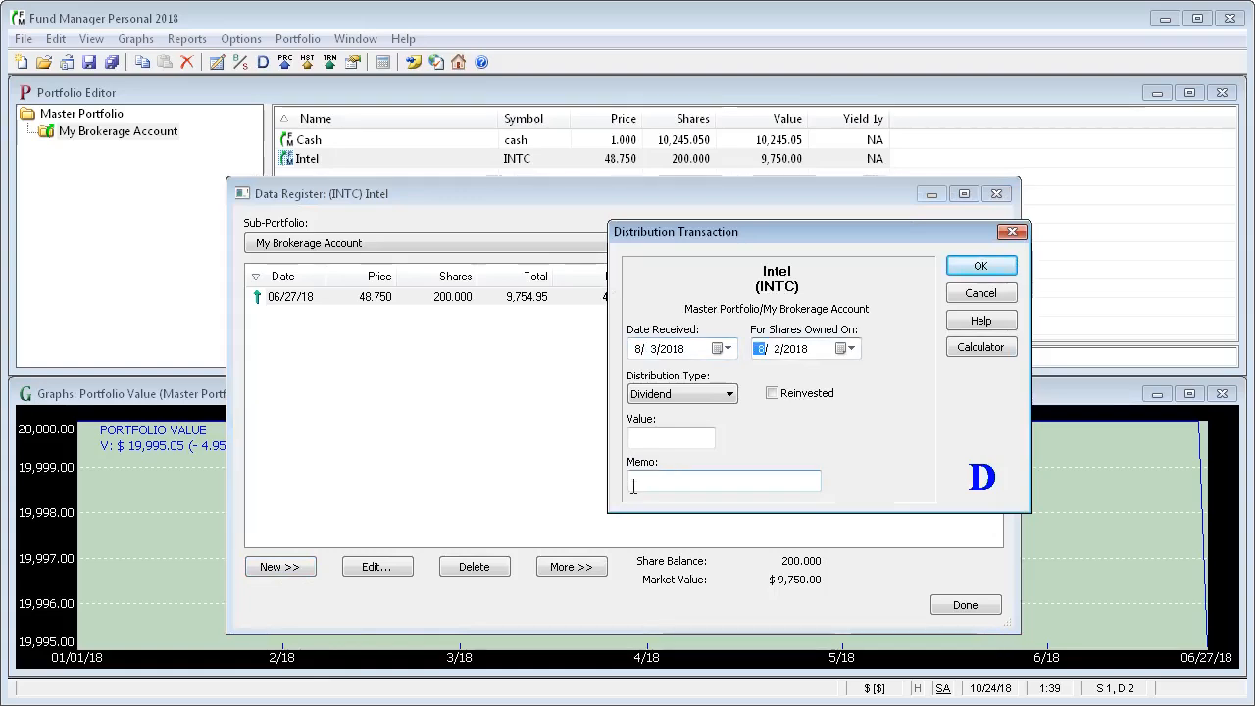
pyautogui.click(657, 438)
pyautogui.write('60')
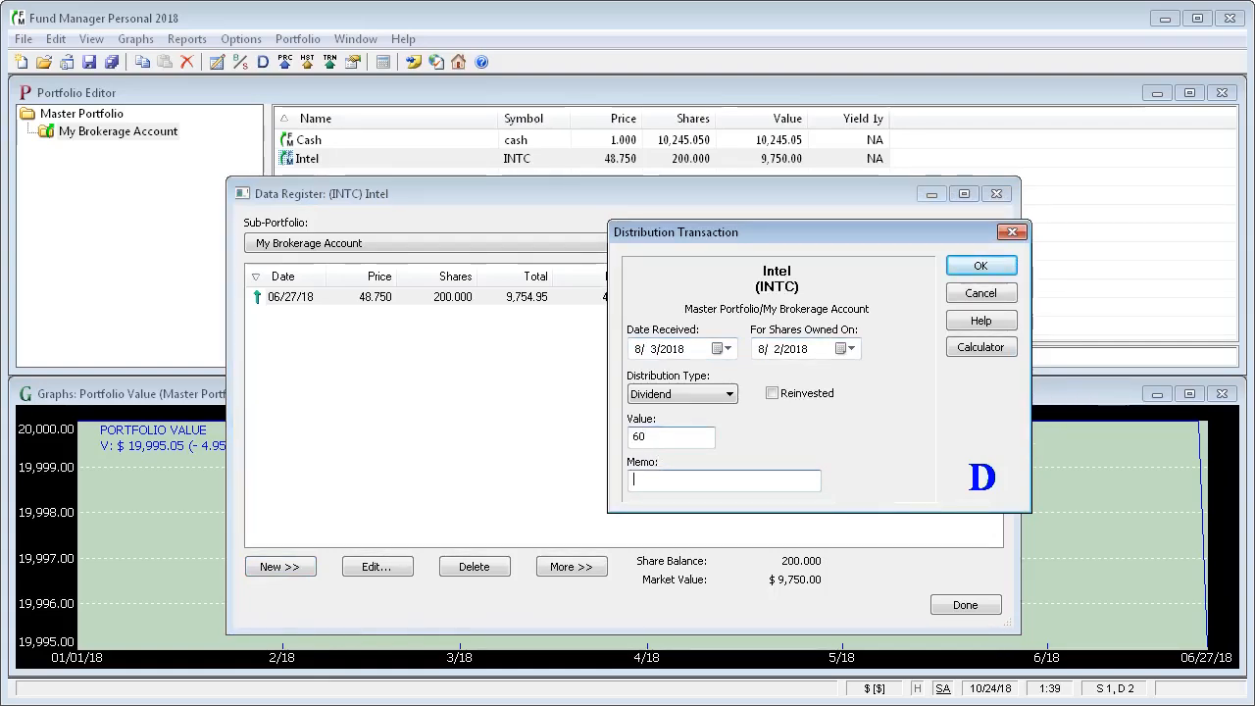
pyautogui.click(983, 266)
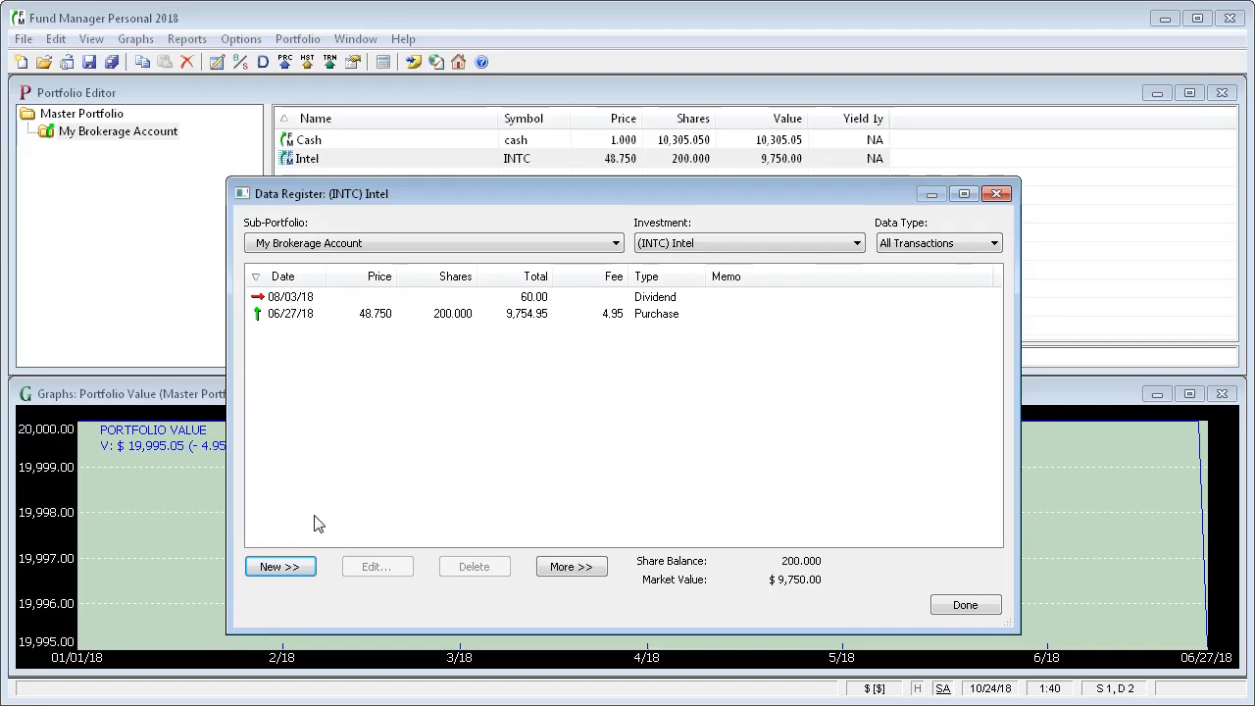
# Start a sell transaction for Intel dated 10/4/2018 for 100 shares at a price of 48.25
pyautogui.click(299, 570)
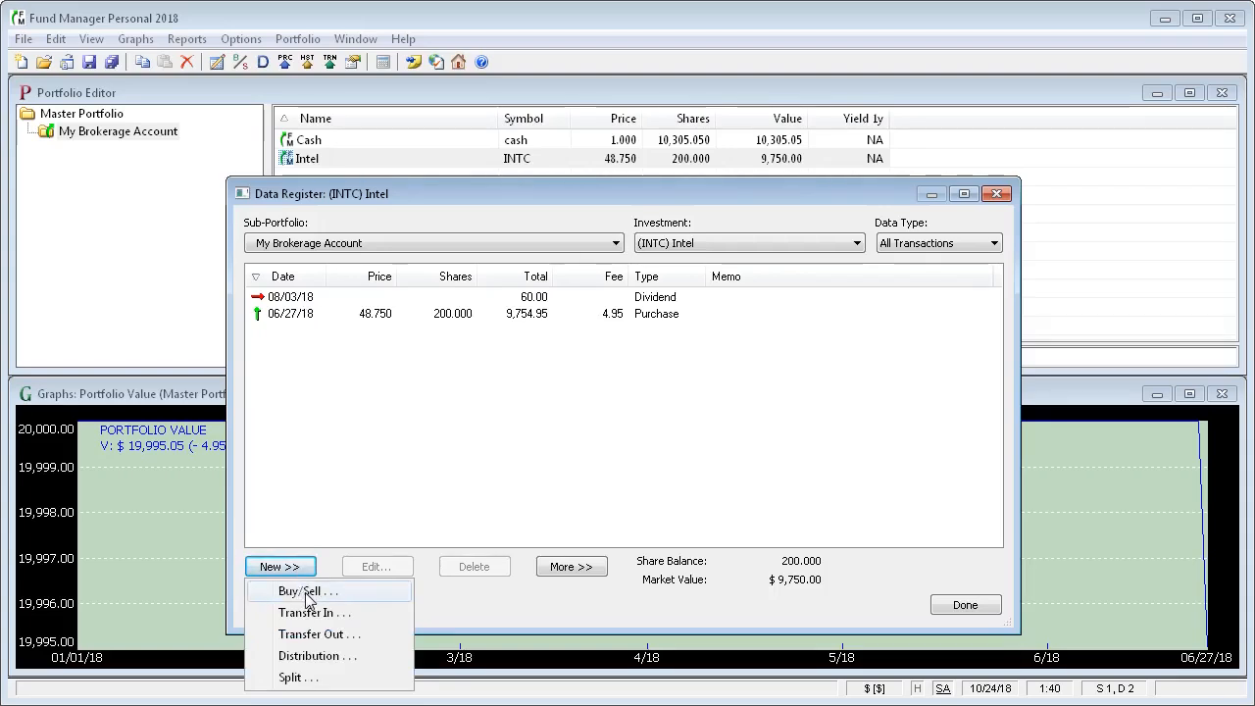
pyautogui.click(307, 593)
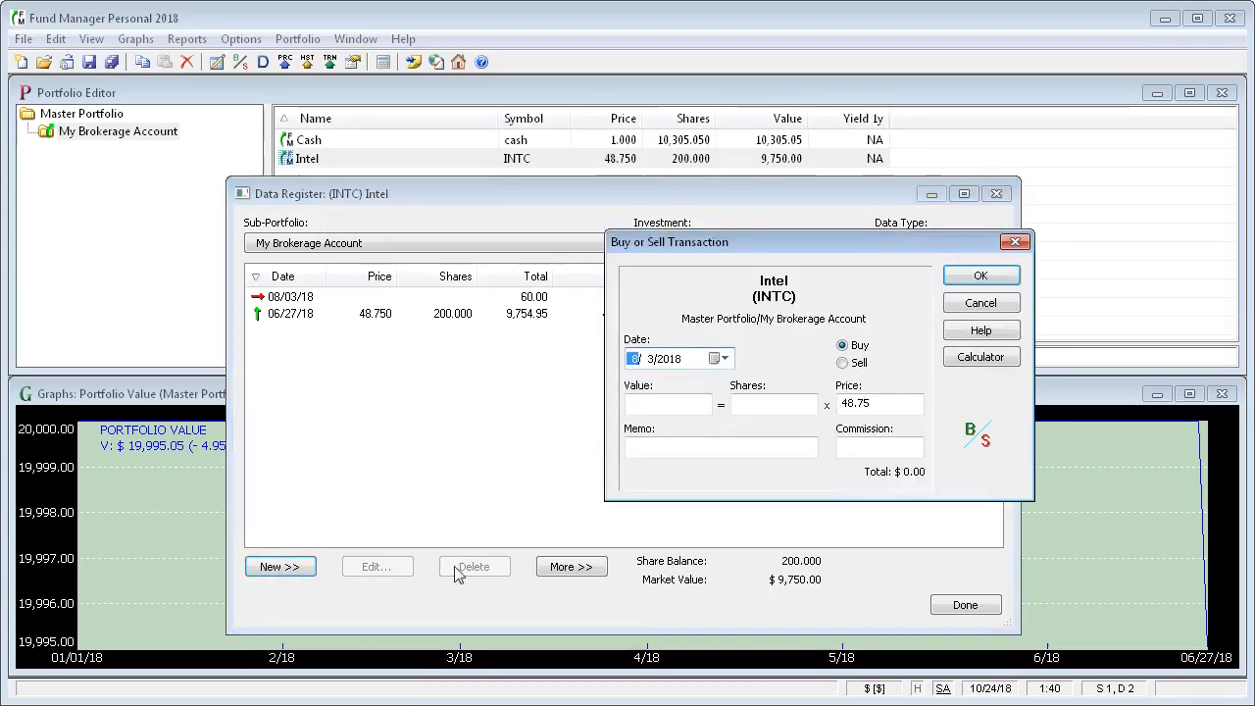
pyautogui.click(843, 363)
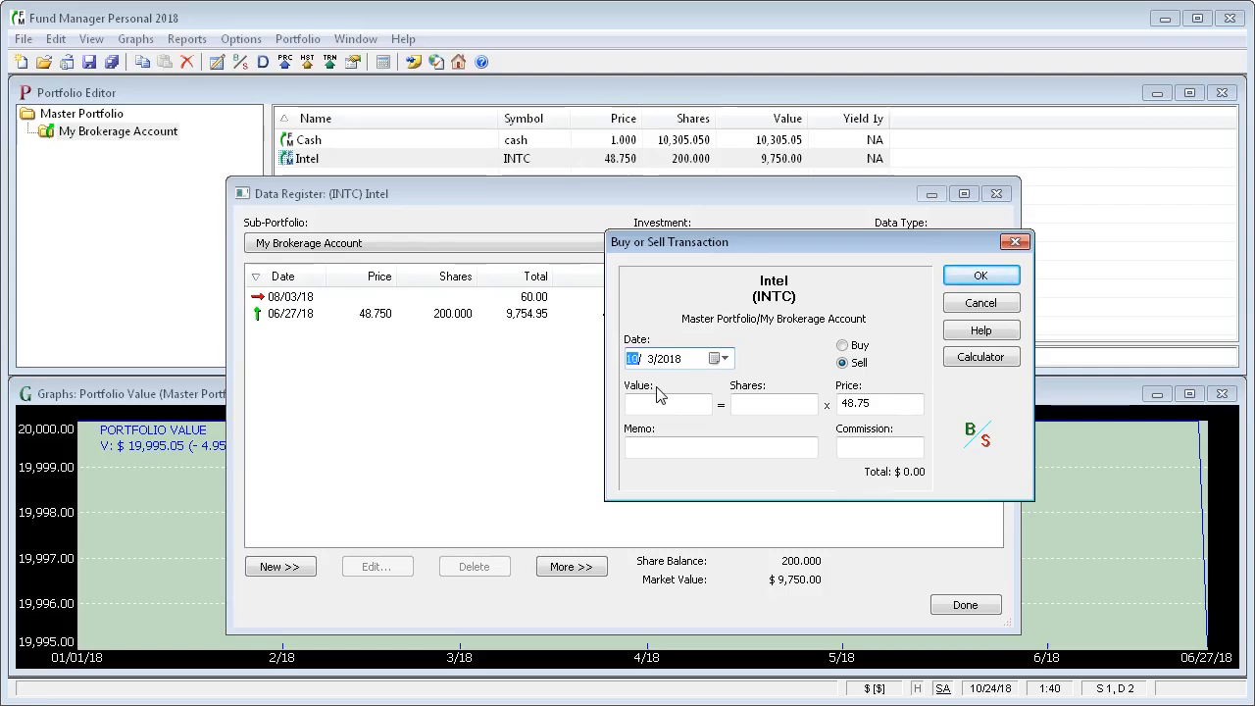
pyautogui.press('Right')
pyautogui.write('4')
pyautogui.click(764, 407)
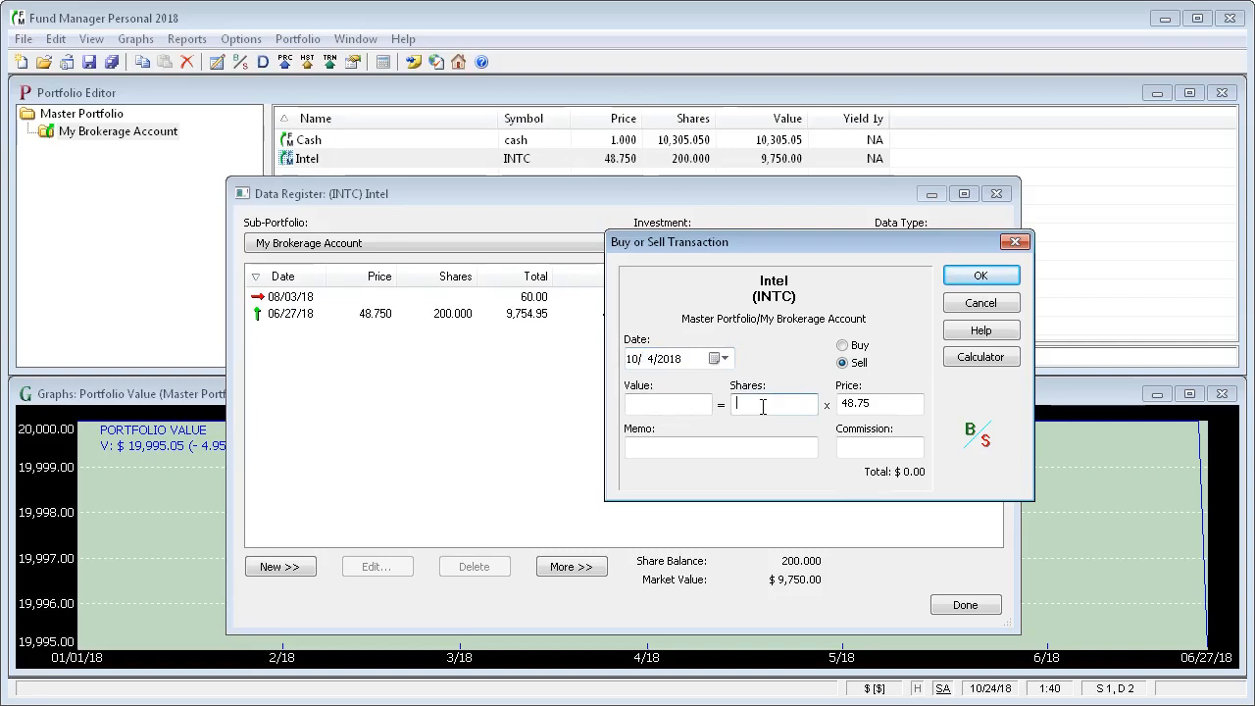
pyautogui.write('100')
pyautogui.doubleClick(892, 405)
pyautogui.write('4')
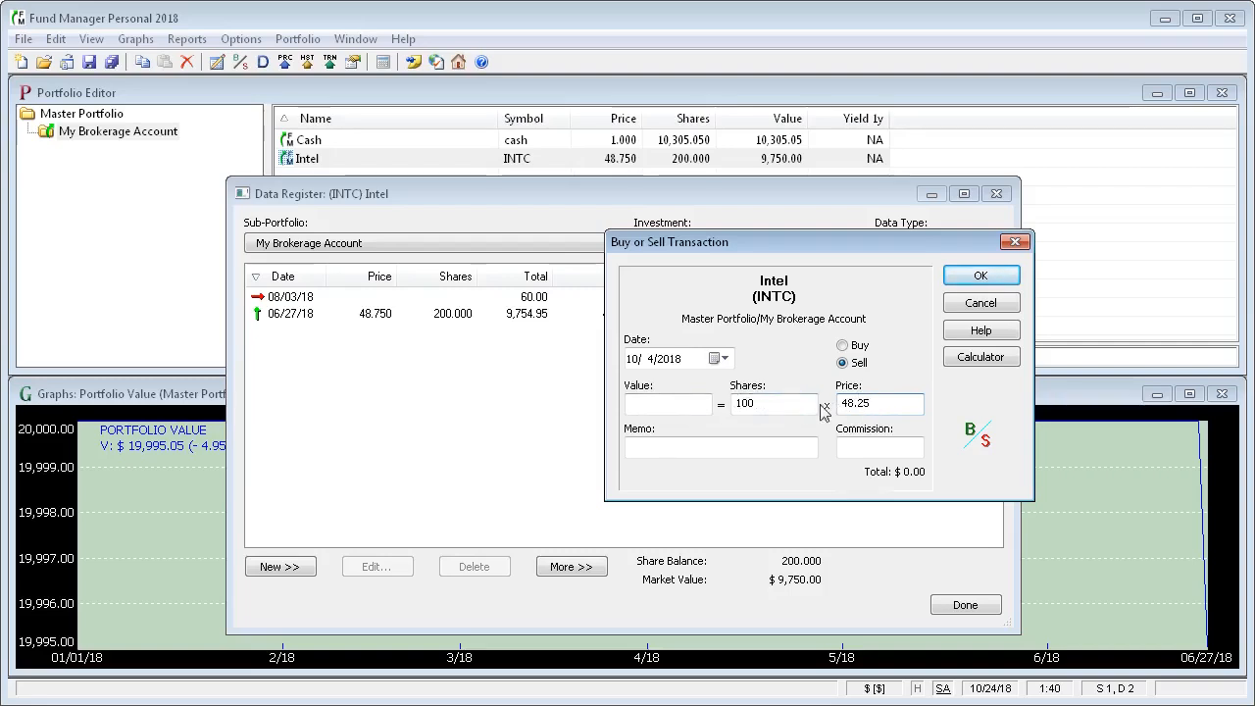
# Calculate the sale's value, add a 4.95 commission and the memo "my memo", and save the transaction
pyautogui.click(680, 402)
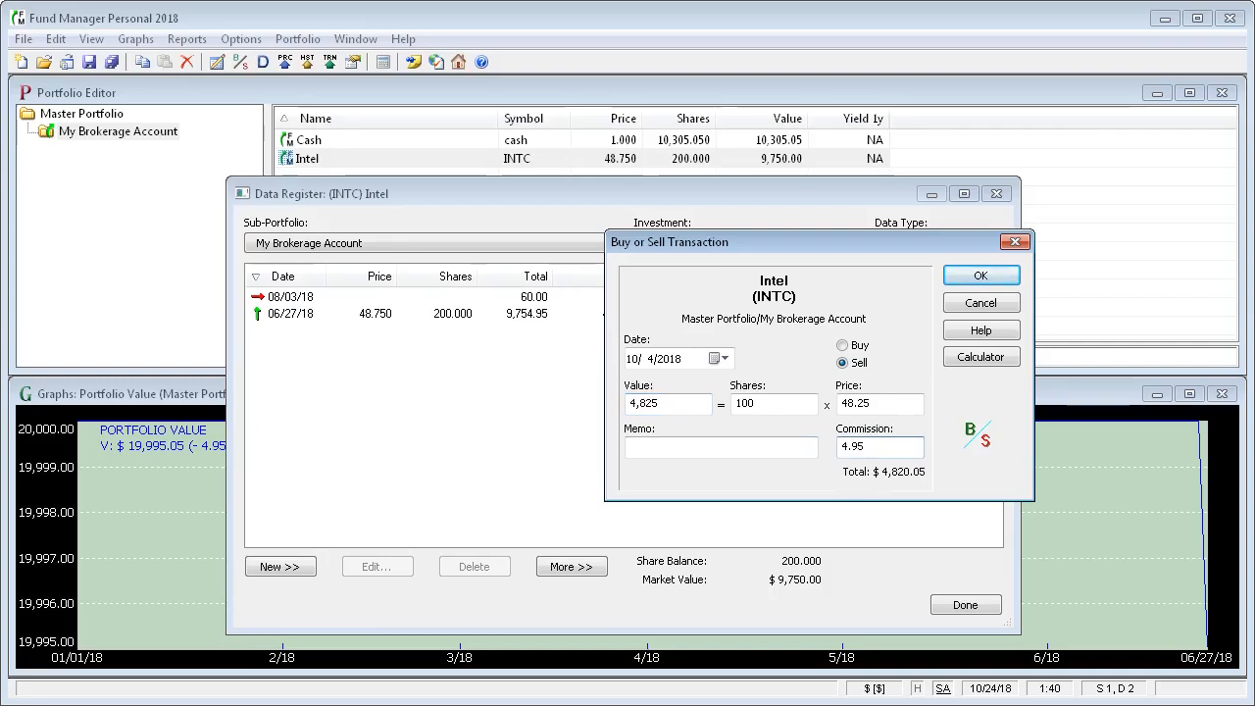
pyautogui.click(699, 445)
pyautogui.write('my ')
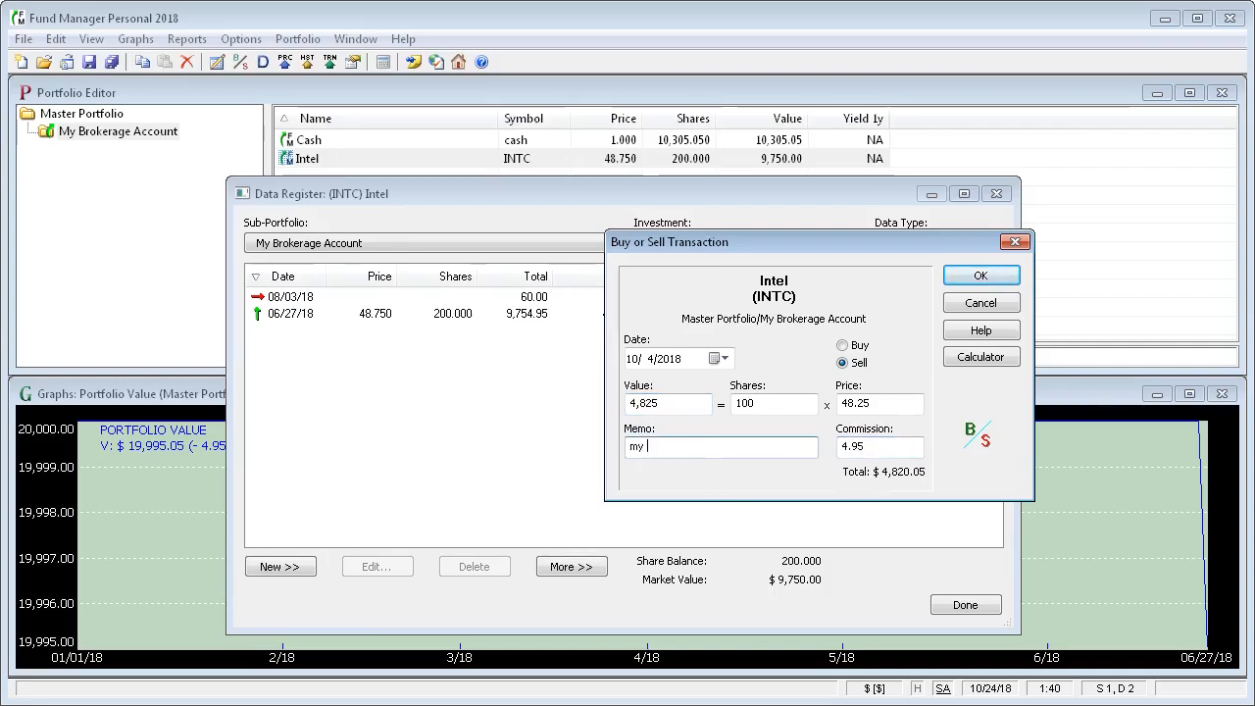
pyautogui.write('memo')
pyautogui.click(982, 275)
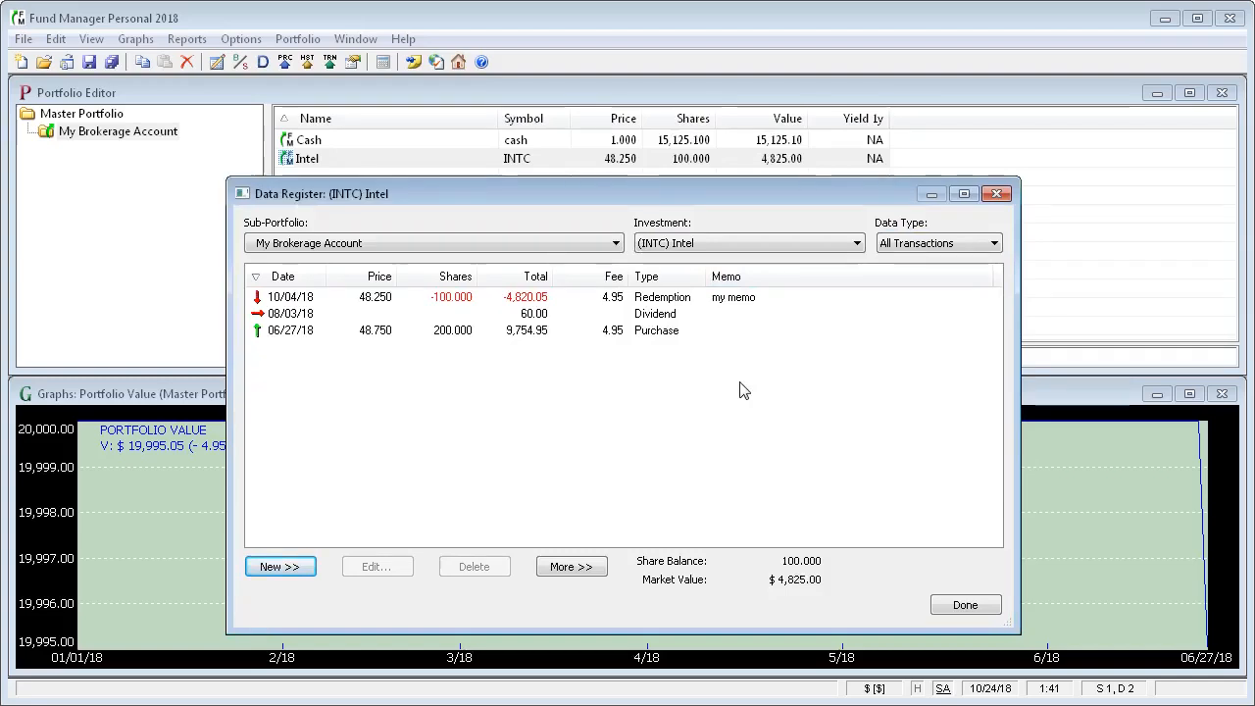
# Switch the data register to the Cash investment and examine the entries linked to the Intel purchase, dividend and sale
pyautogui.click(858, 243)
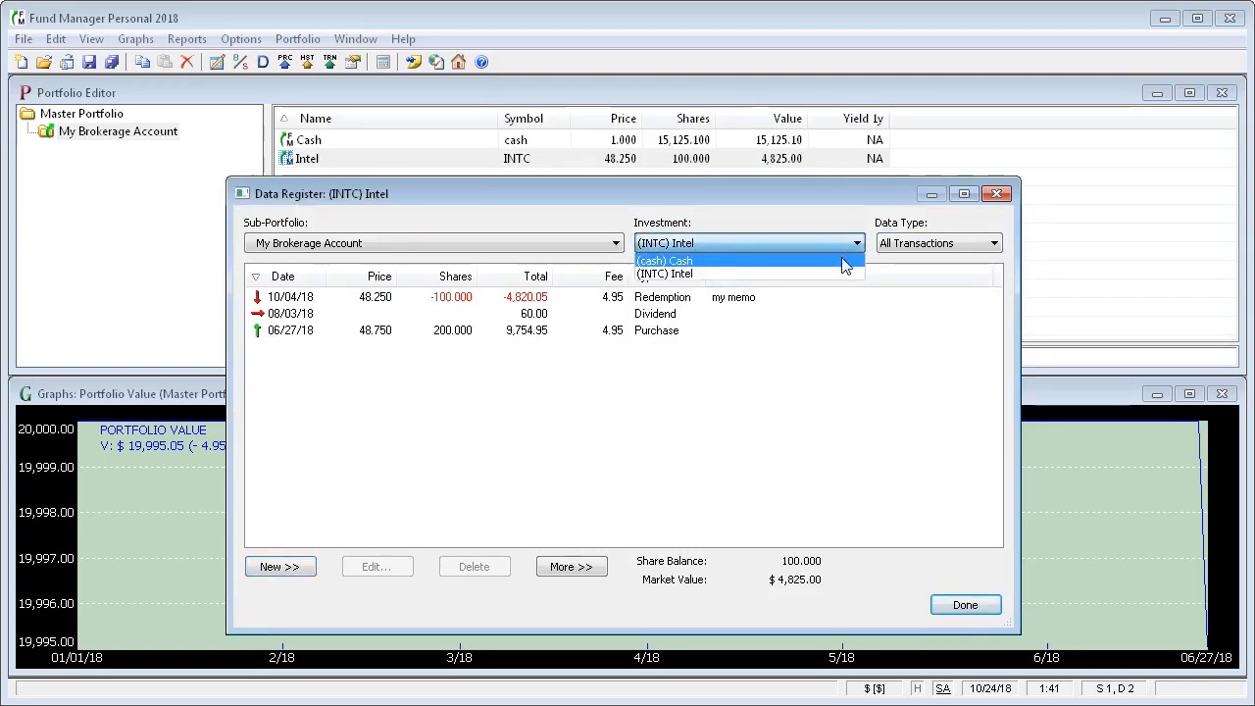
pyautogui.click(845, 262)
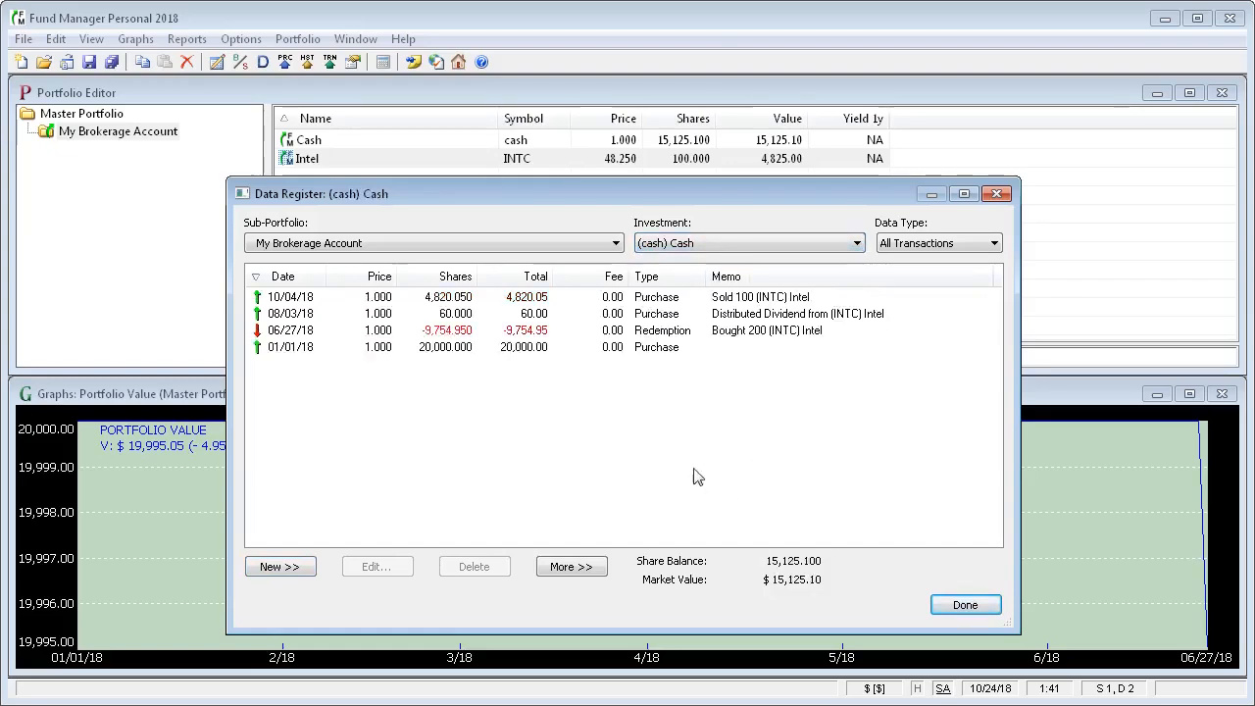
pyautogui.click(650, 351)
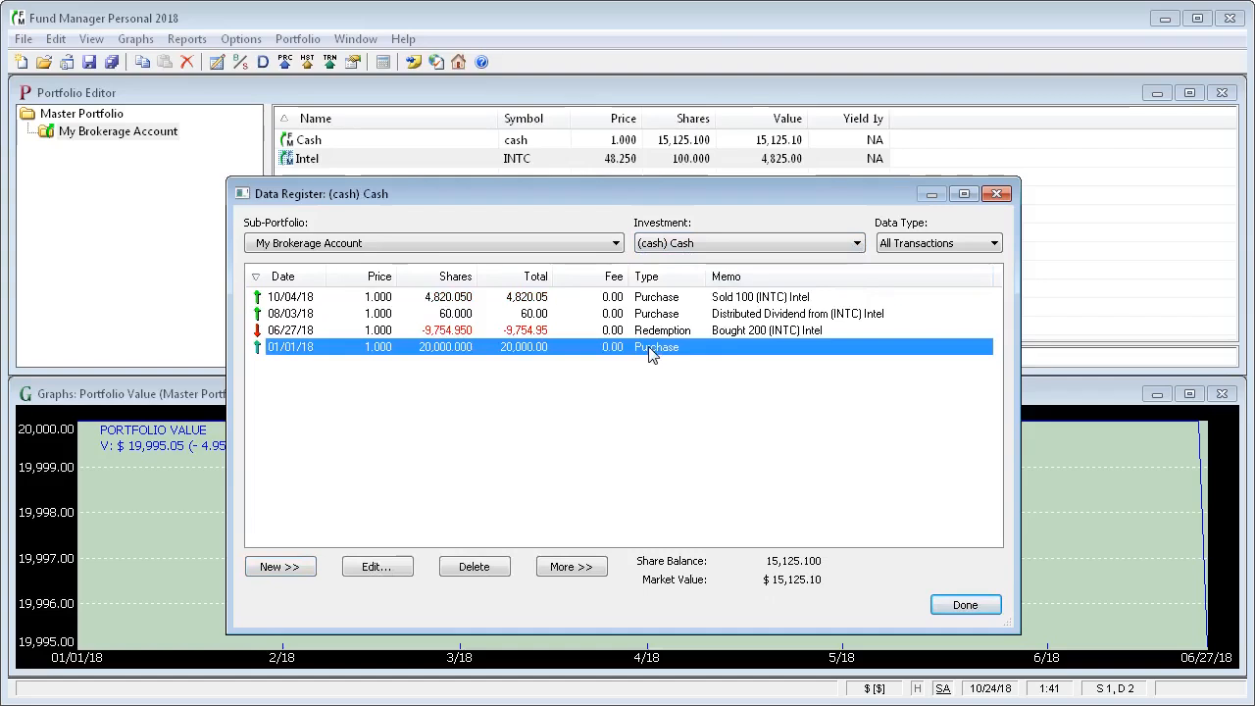
pyautogui.click(682, 334)
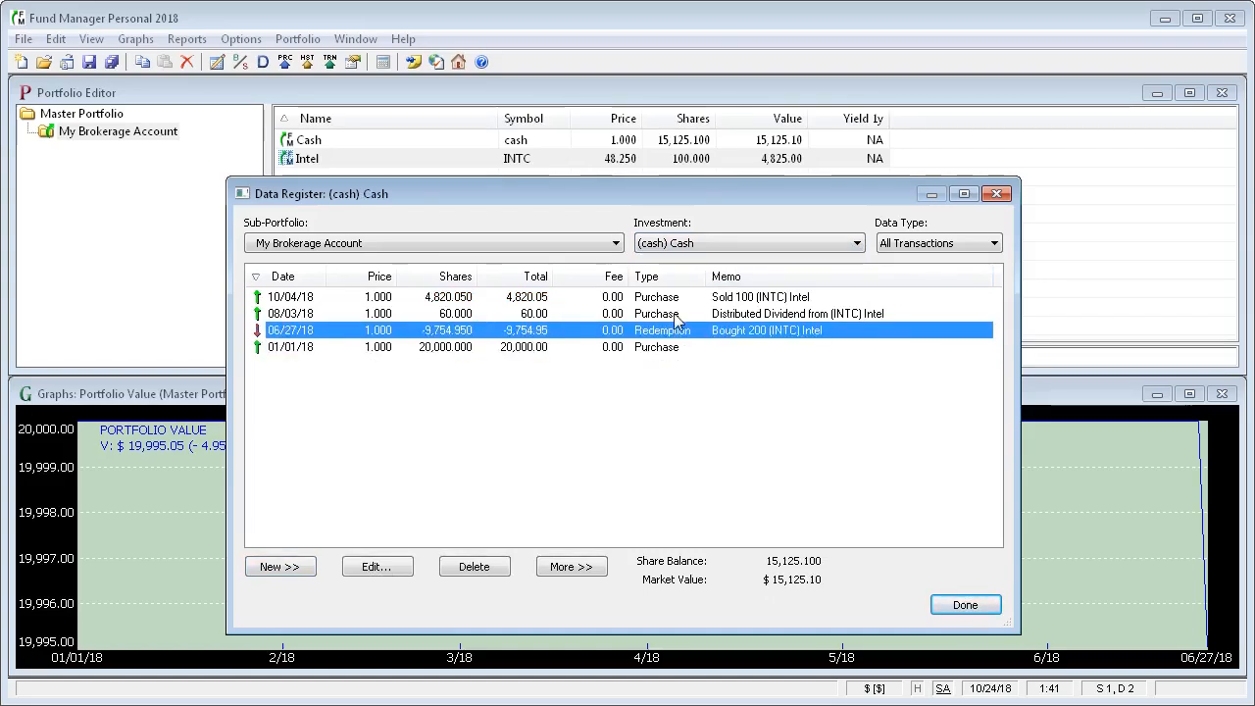
pyautogui.keyDown('shift'); pyautogui.click(667, 298); pyautogui.keyUp('shift')
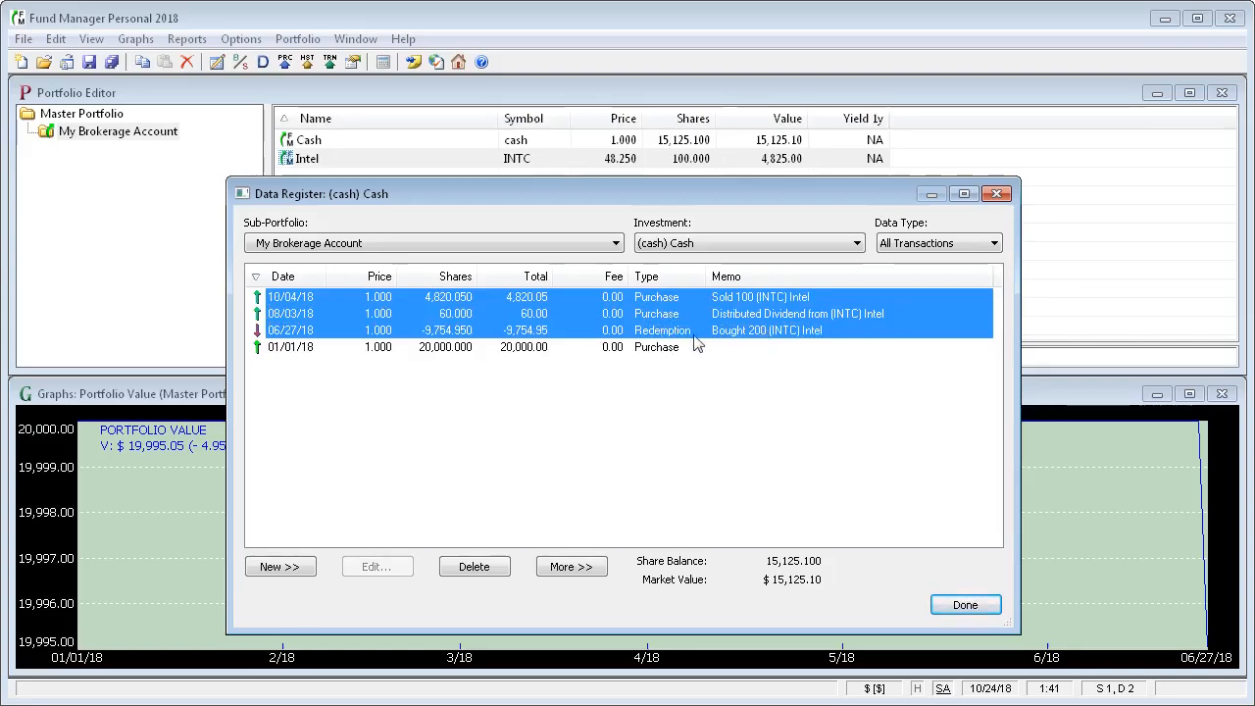
pyautogui.click(546, 336)
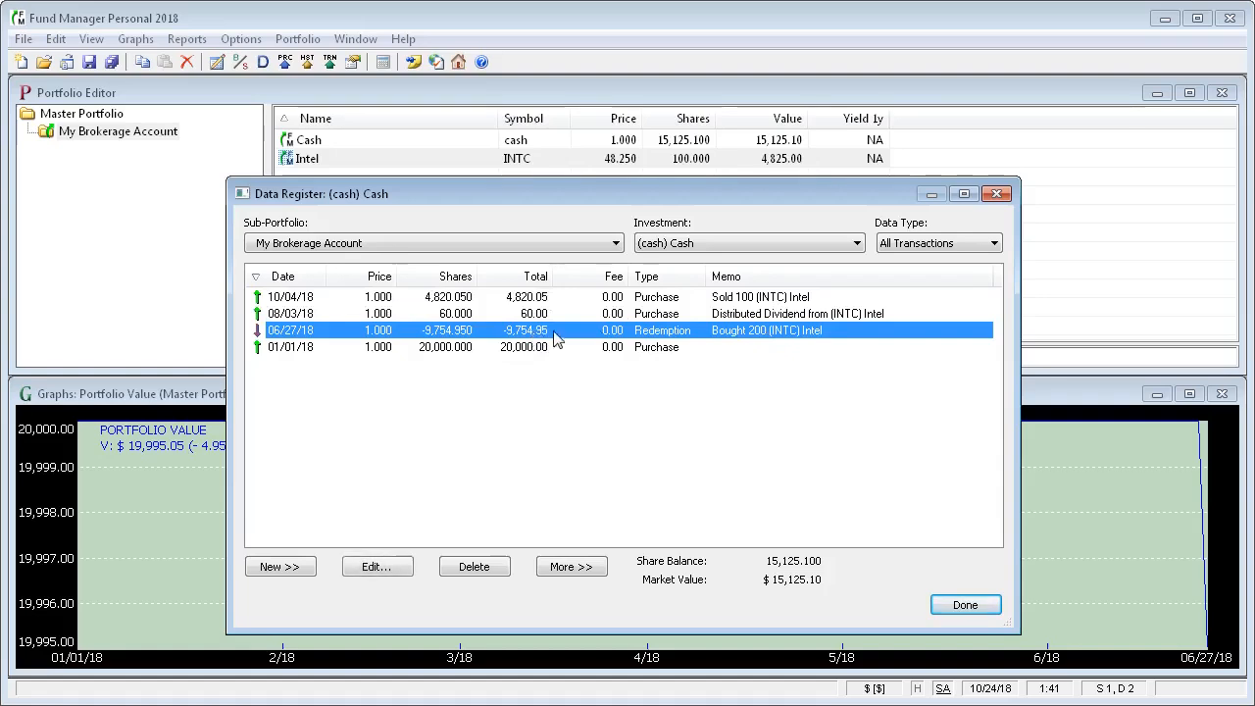
pyautogui.click(660, 316)
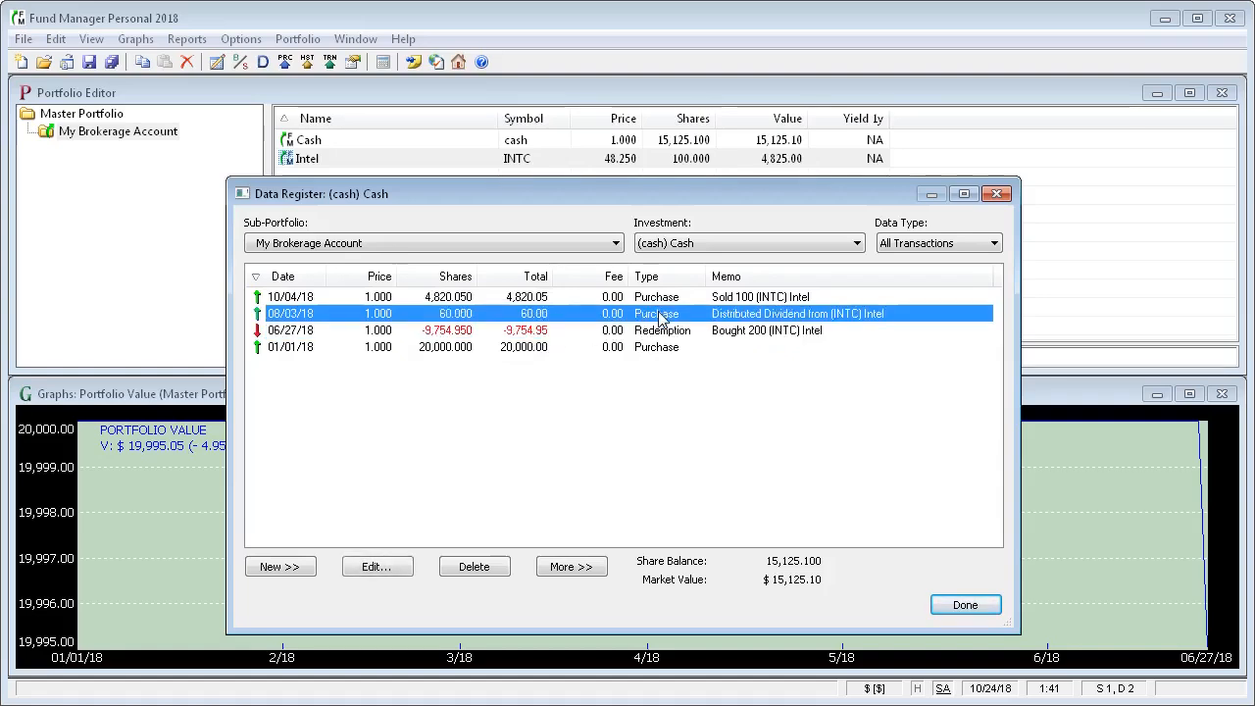
pyautogui.click(540, 298)
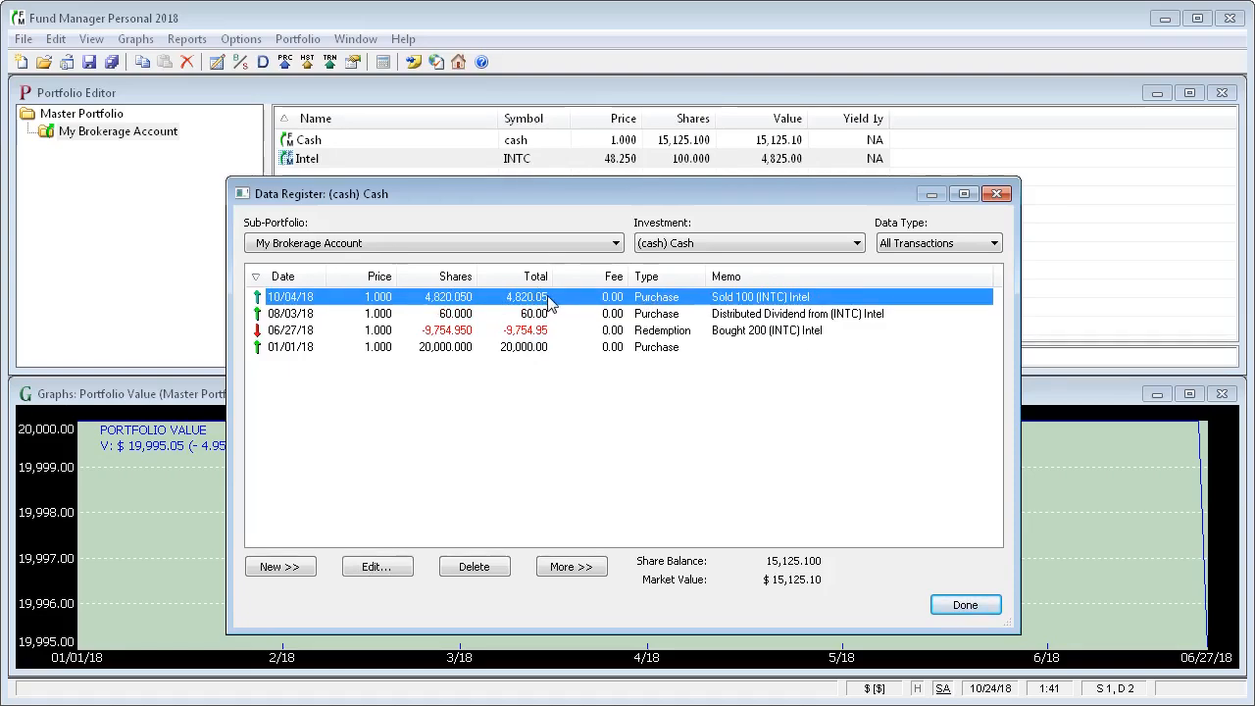
# Switch the data register back to Intel, view its Prices data, and close the register
pyautogui.click(846, 246)
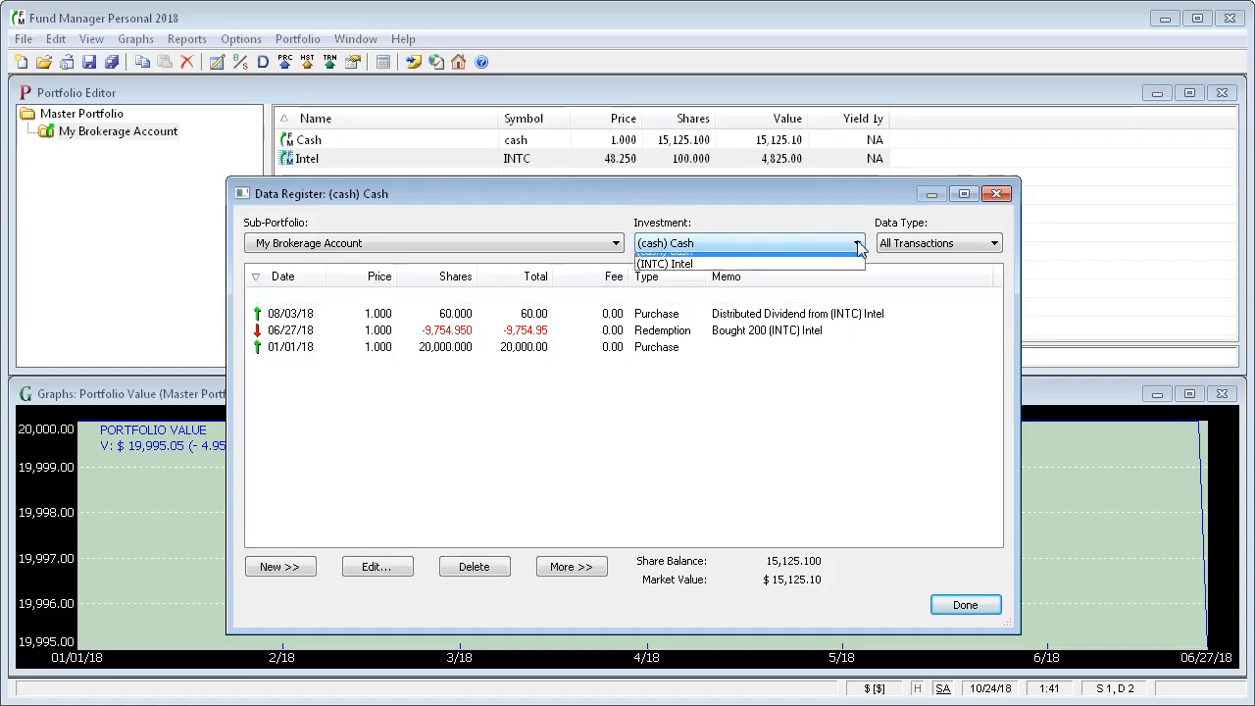
pyautogui.click(813, 274)
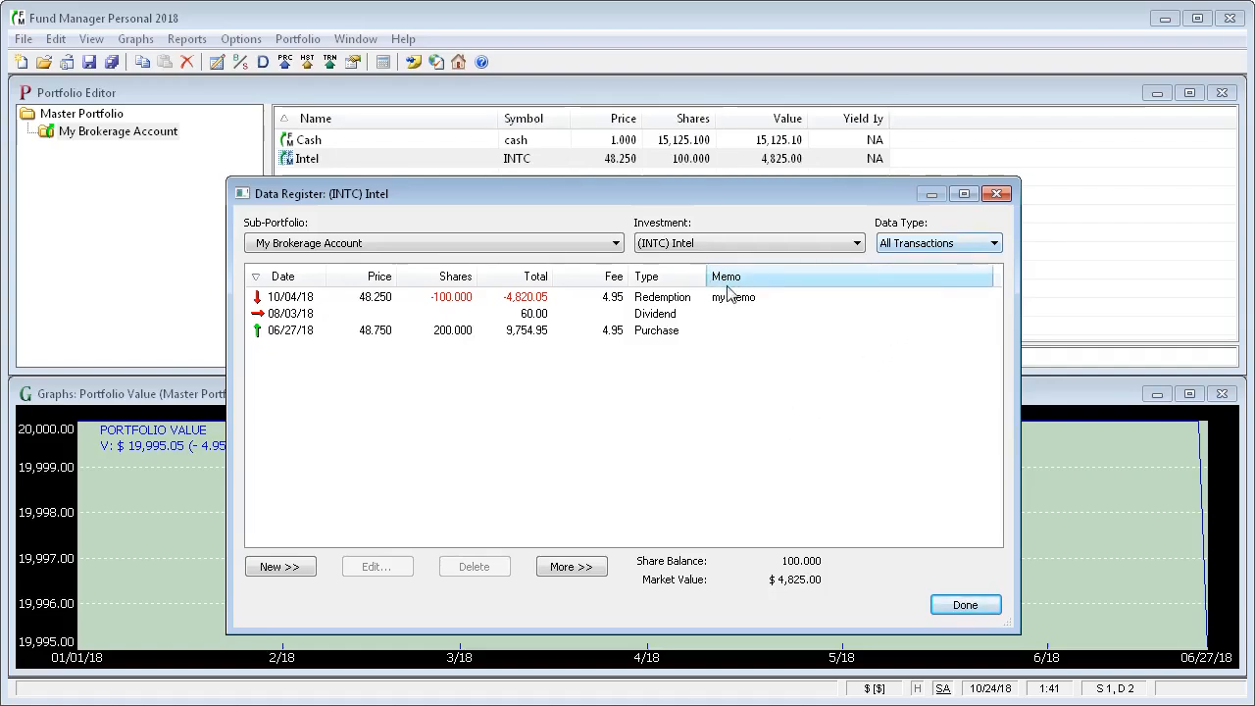
pyautogui.click(994, 245)
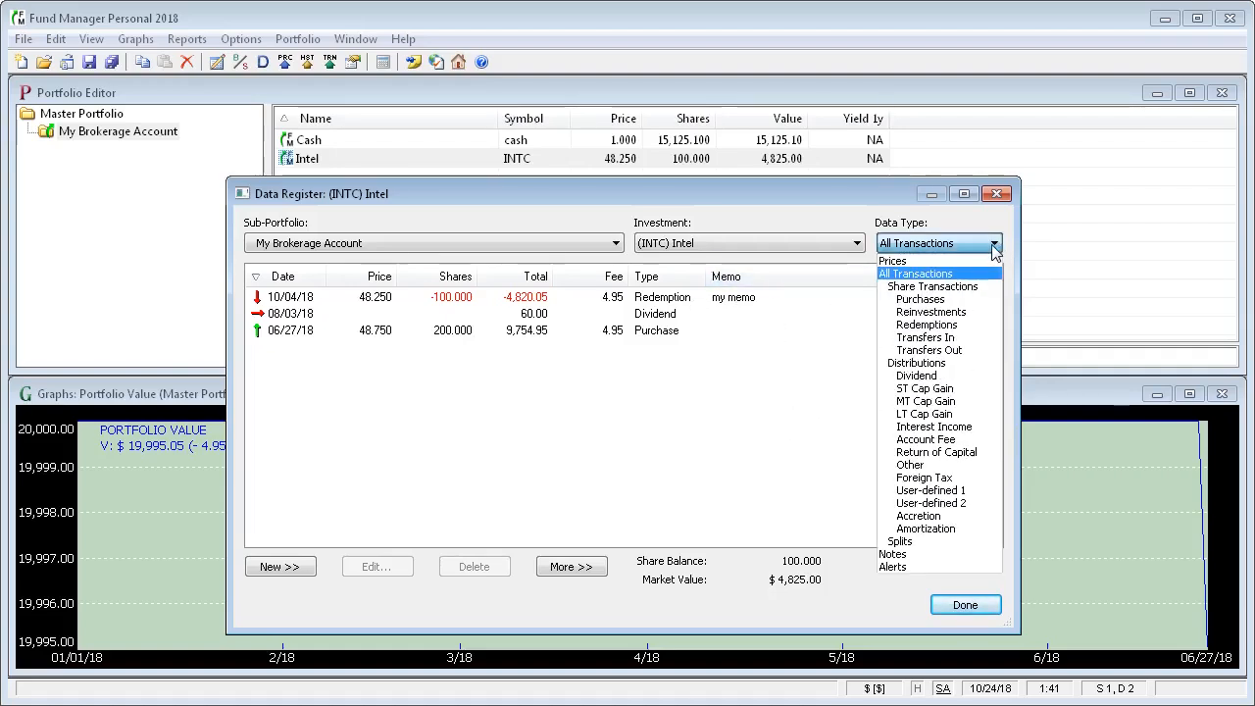
pyautogui.click(981, 261)
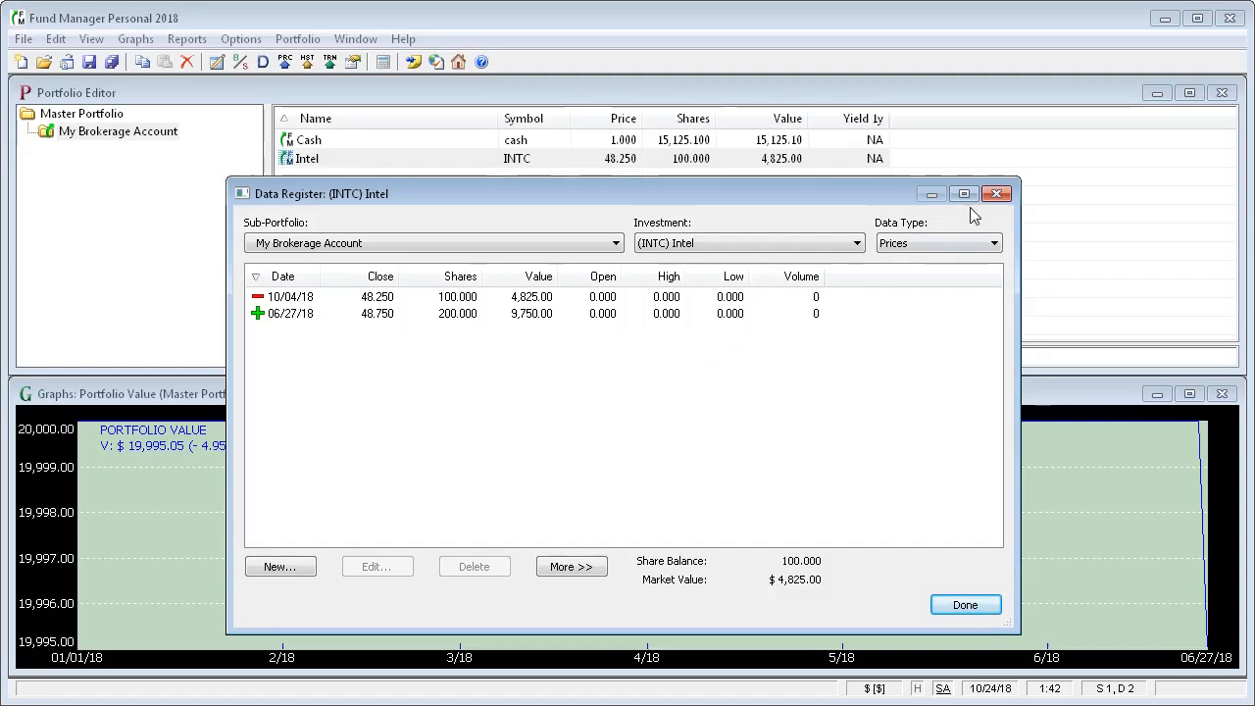
pyautogui.click(997, 193)
# Review the default quote servers in the Internet retrieve settings and leave without changing anything
pyautogui.click(240, 43)
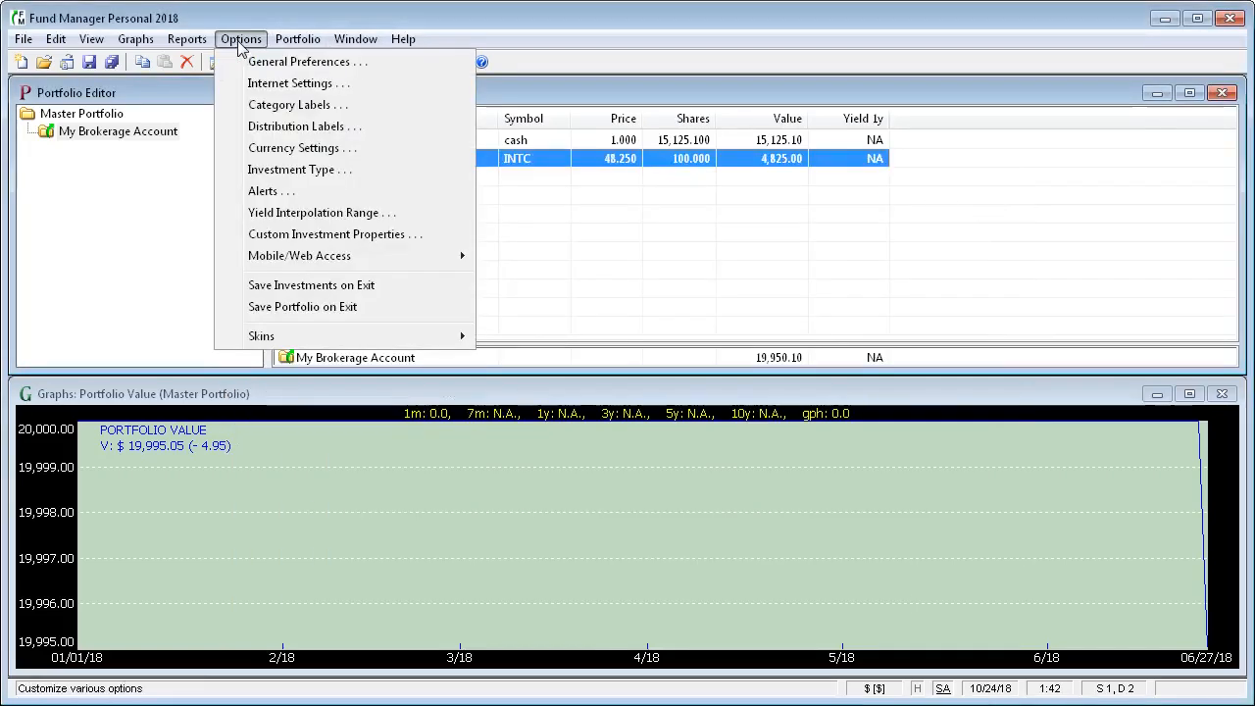
pyautogui.click(254, 85)
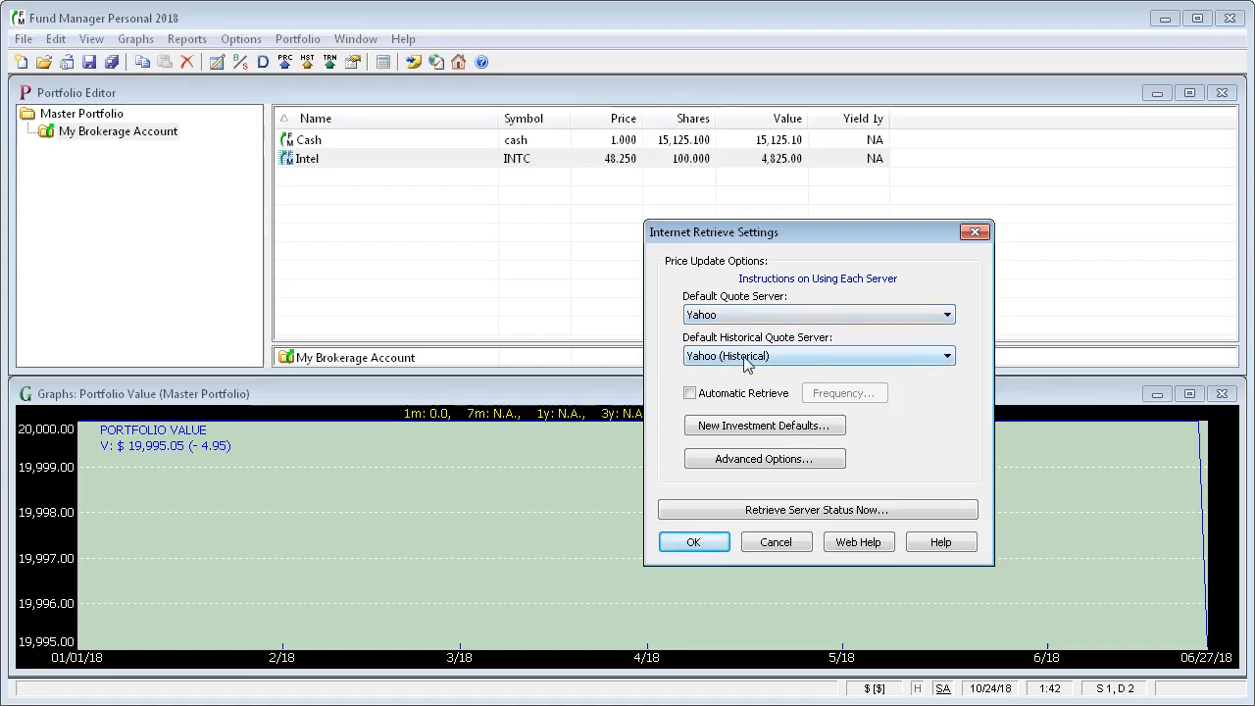
pyautogui.click(775, 542)
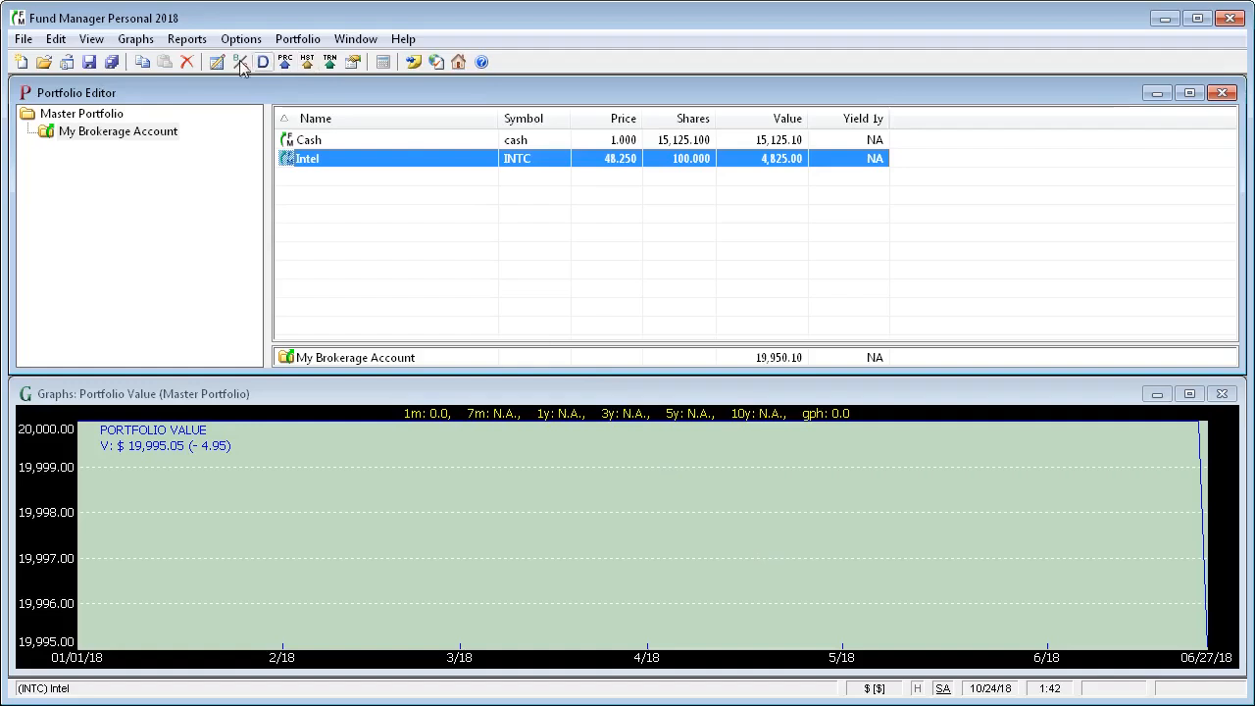
# Retrieve Intel's historical prices from the Internet for 1/1/2018 to 10/24/2018
pyautogui.click(56, 39)
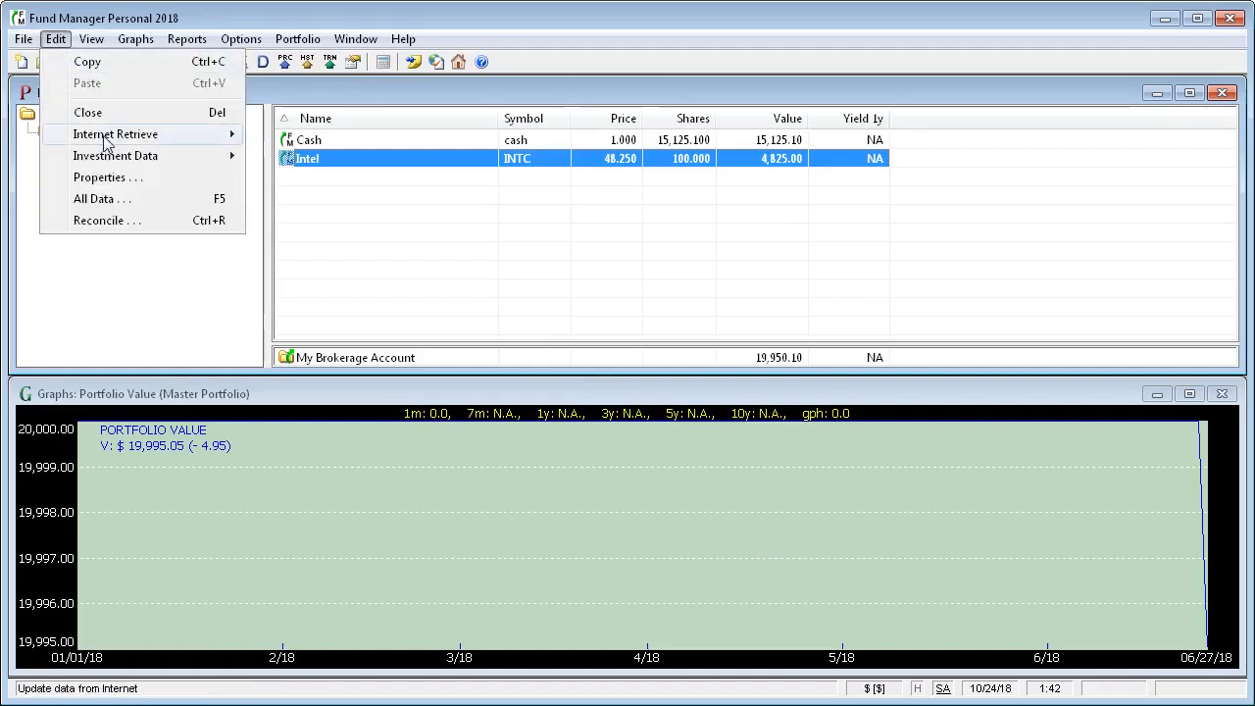
pyautogui.moveTo(225, 135)
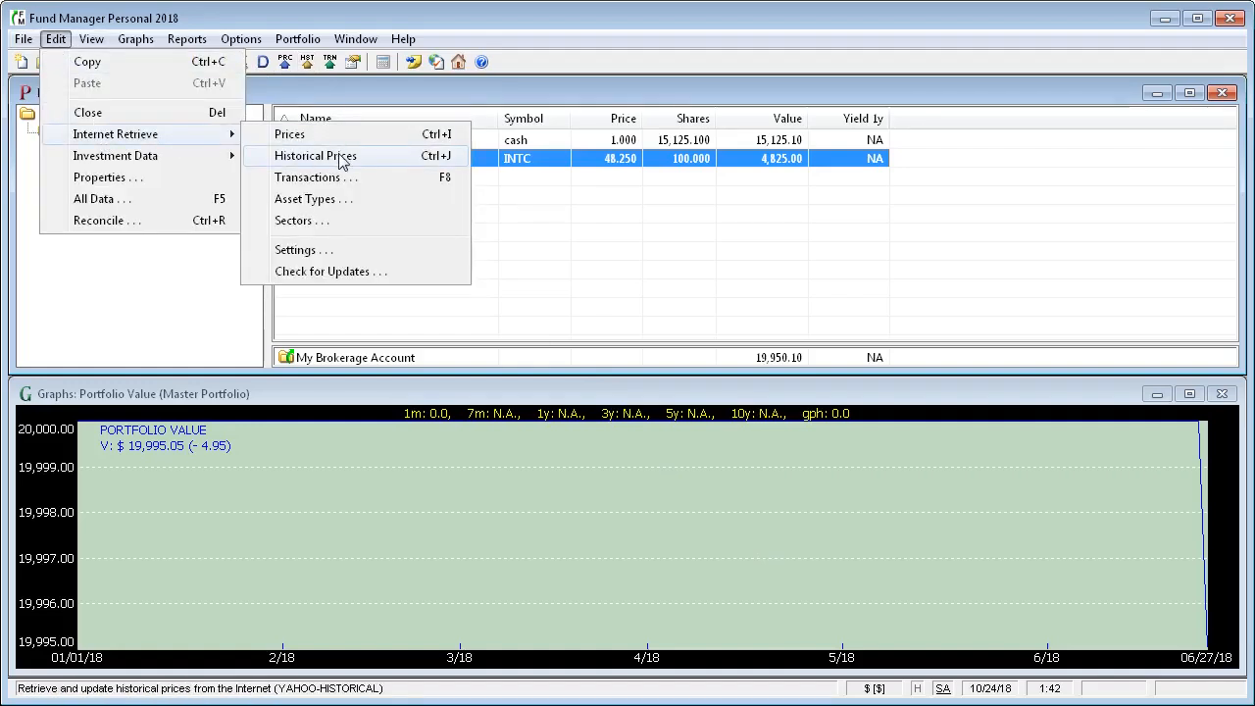
pyautogui.click(315, 157)
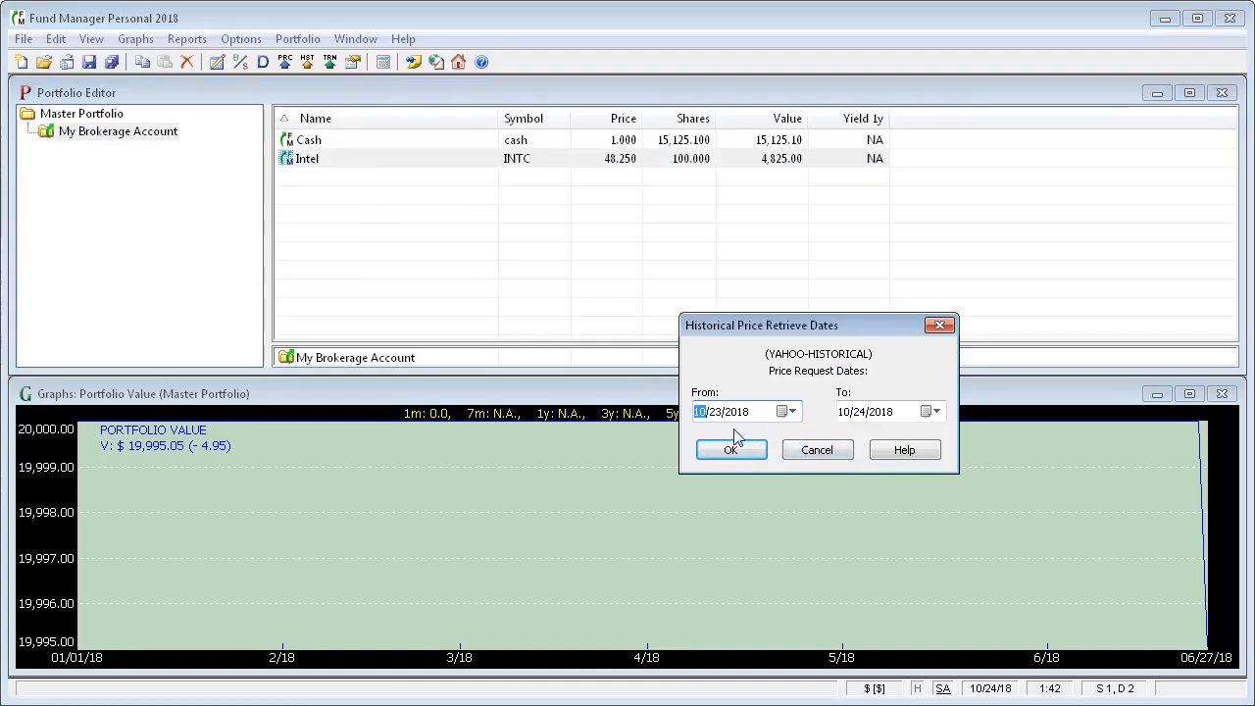
pyautogui.press('Right')
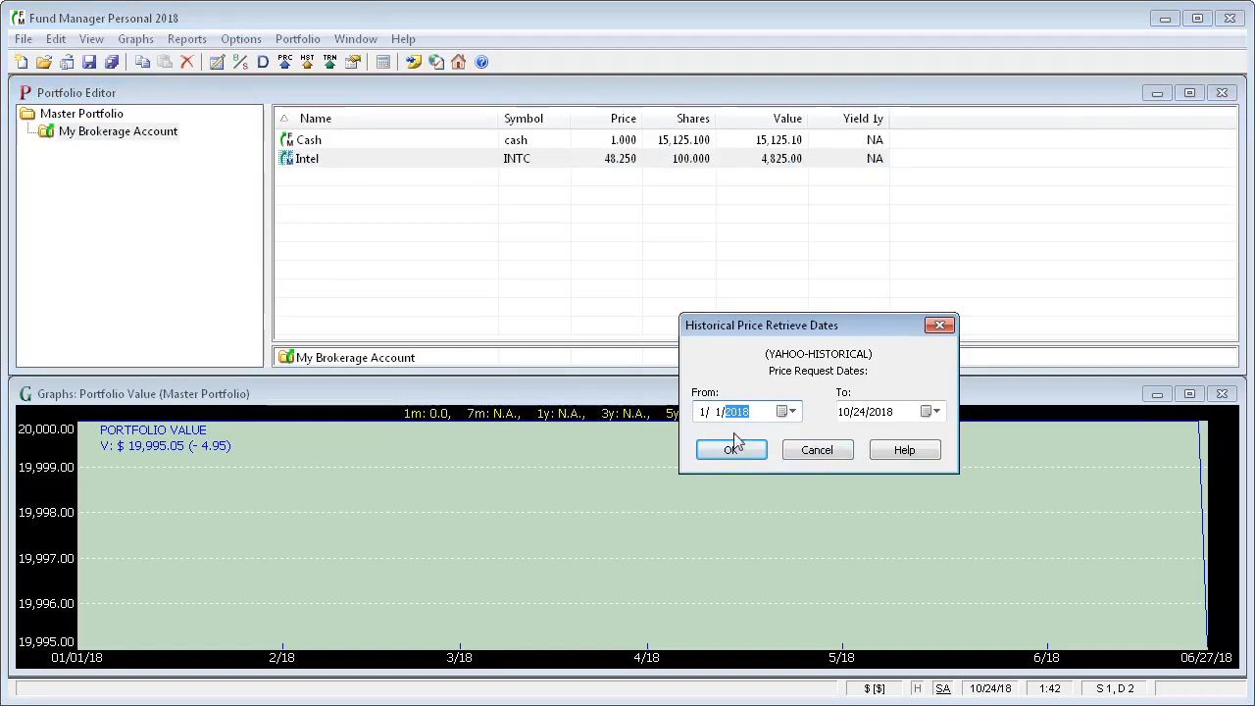
pyautogui.click(740, 457)
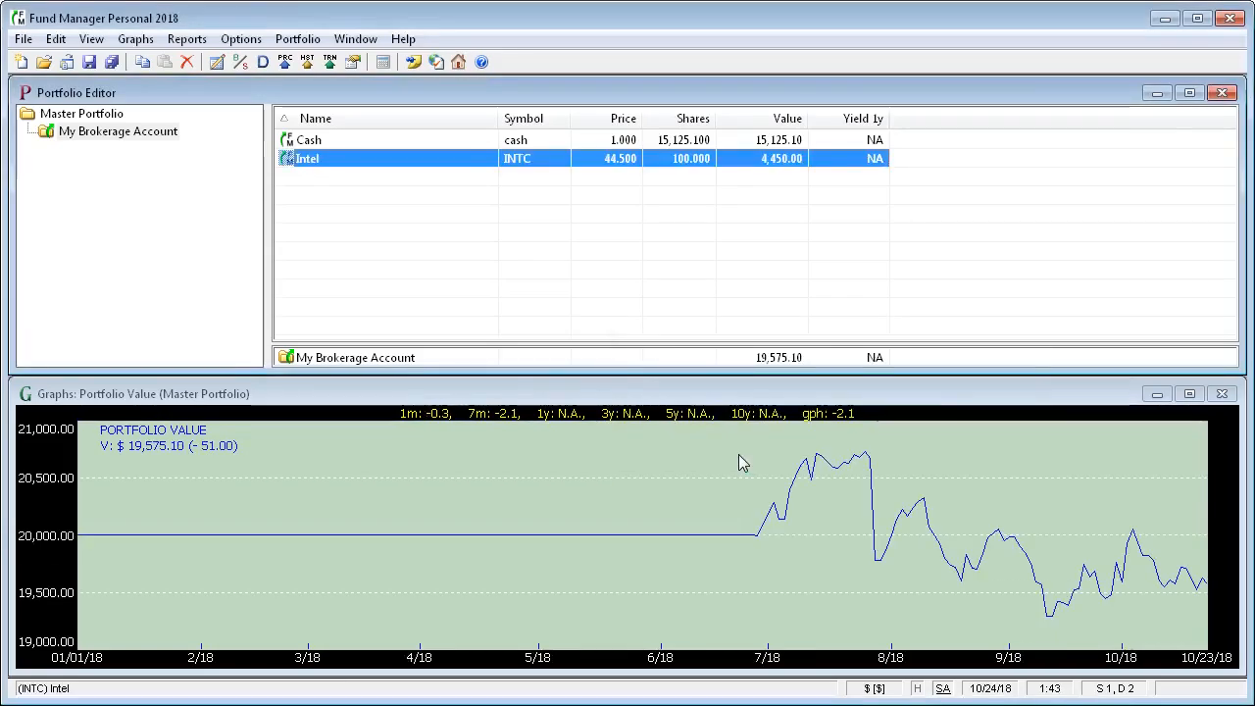
# Examine the retrieved price history in Intel's data register from the newest to the oldest entry, and close the register
pyautogui.doubleClick(388, 165)
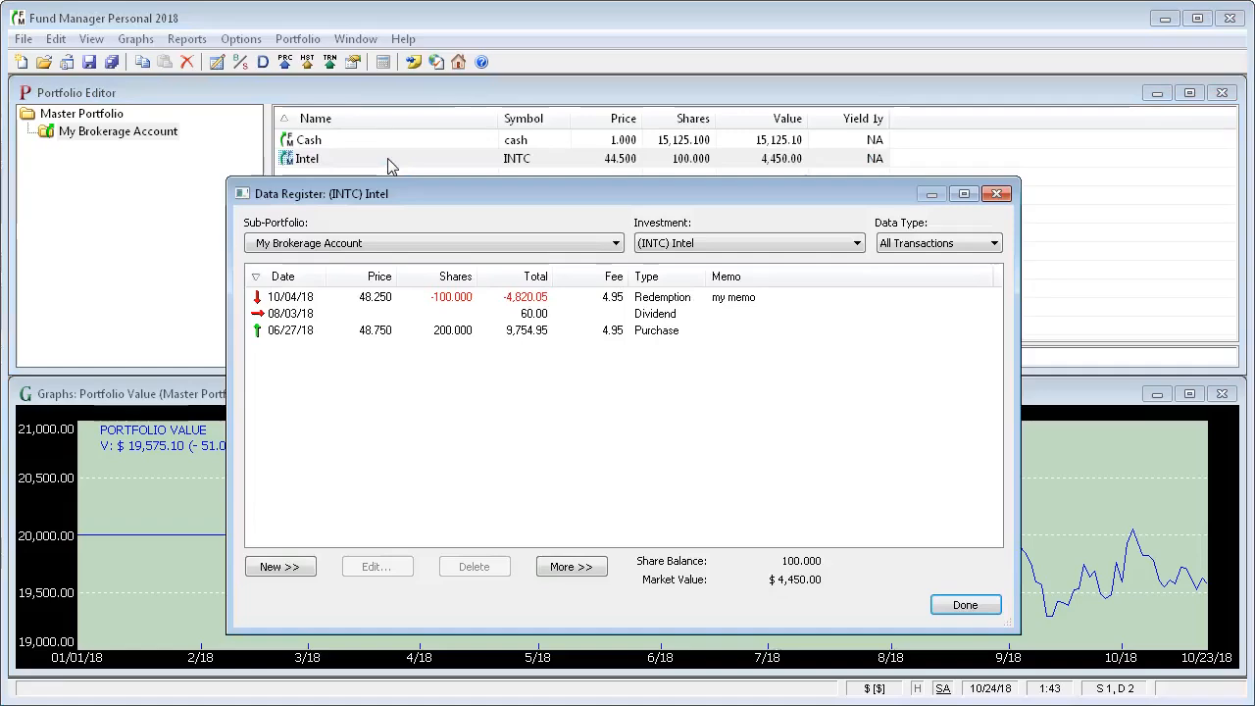
pyautogui.click(993, 243)
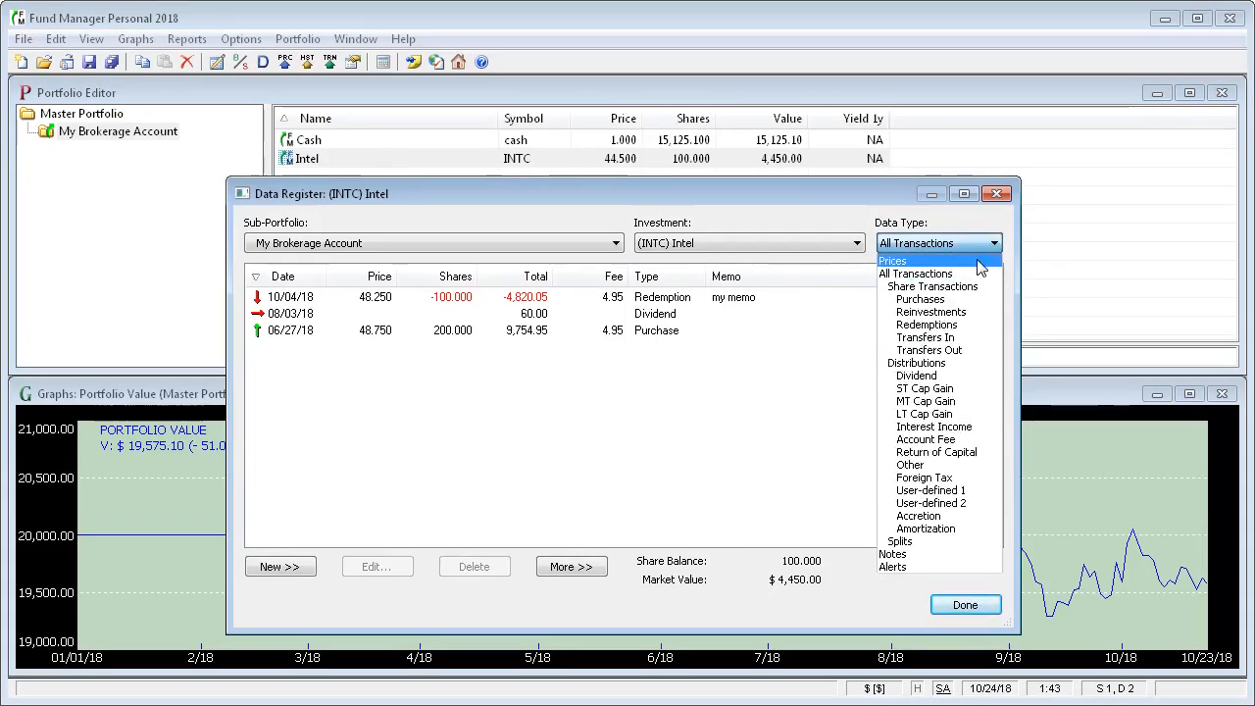
pyautogui.click(981, 263)
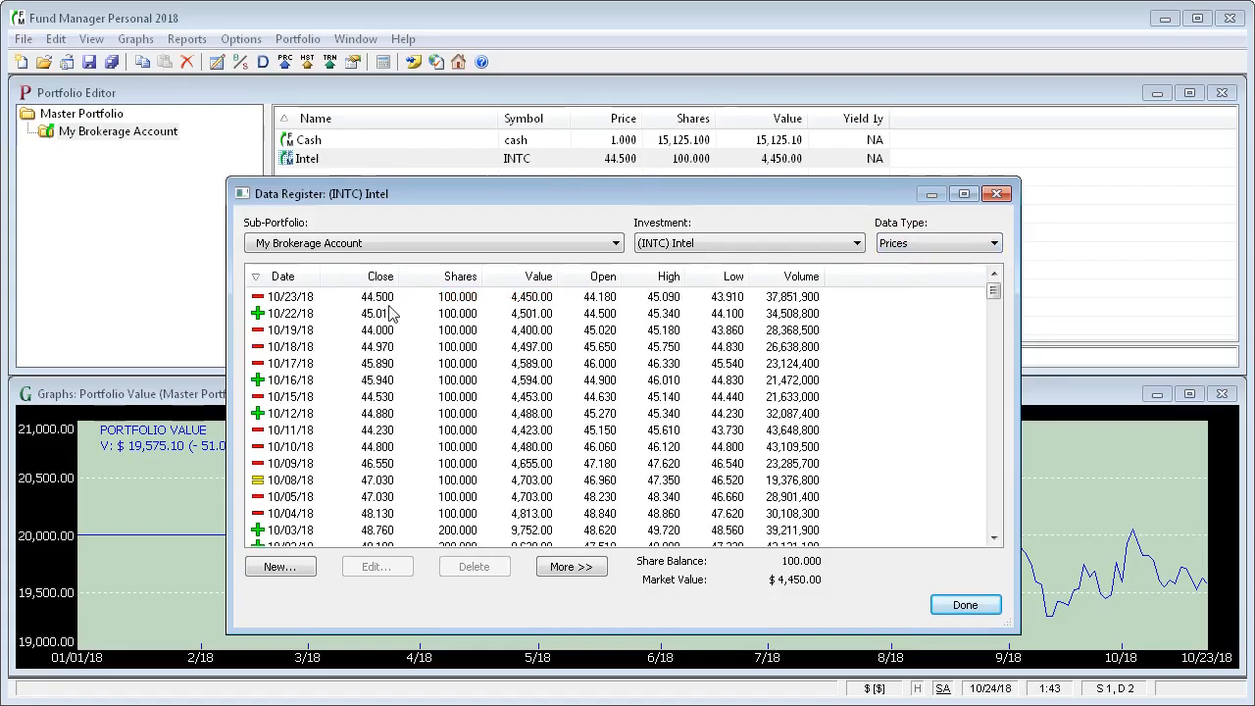
pyautogui.moveTo(994, 291); pyautogui.dragTo(1006, 535)
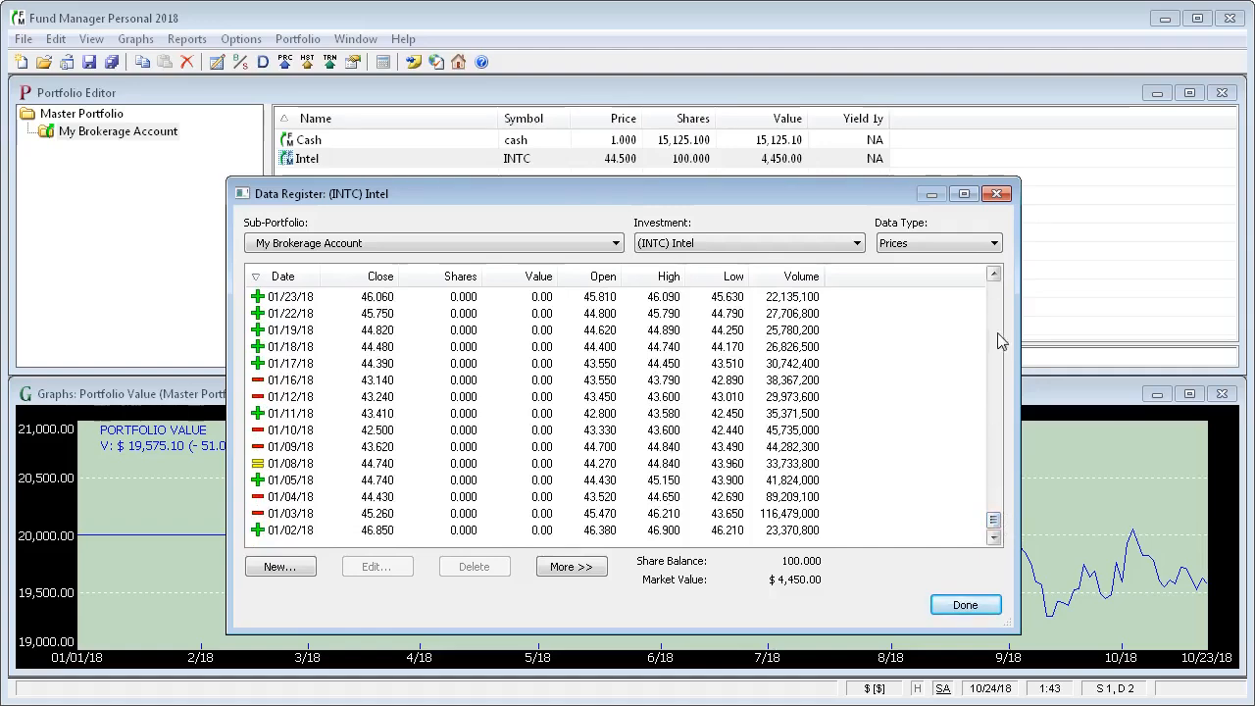
pyautogui.click(996, 197)
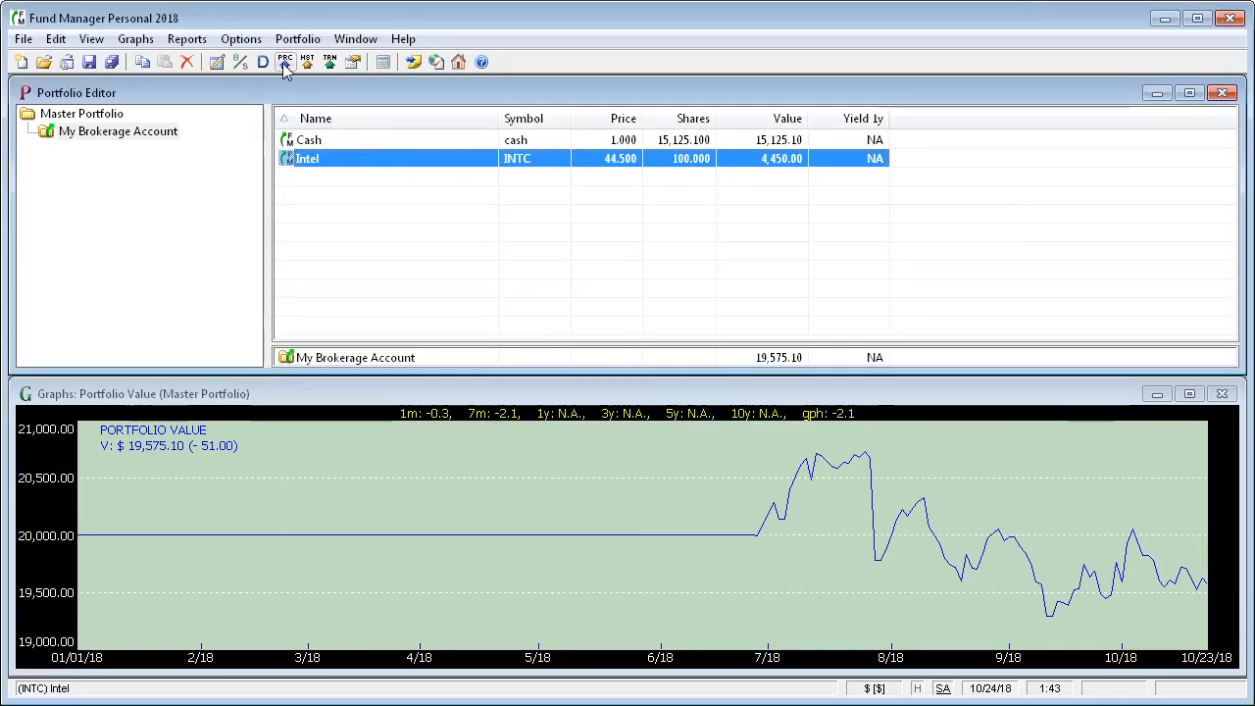
# Retrieve the current price for Intel from the Internet
pyautogui.click(55, 39)
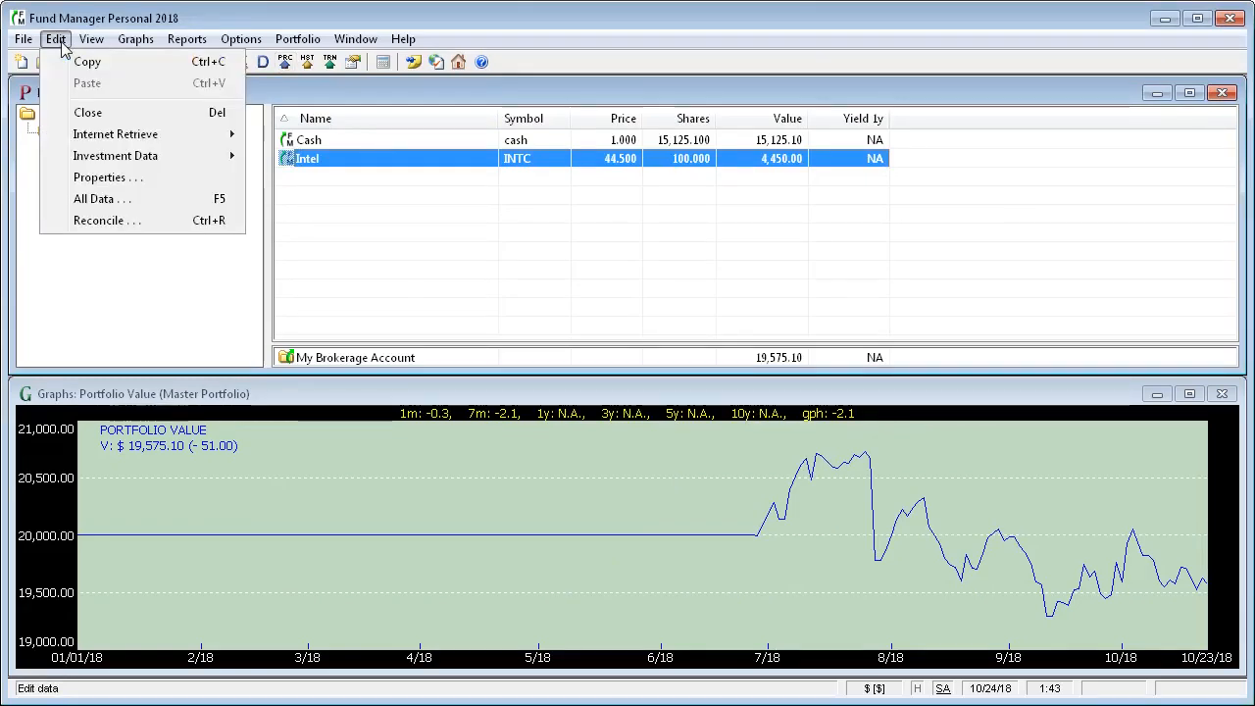
pyautogui.moveTo(112, 134)
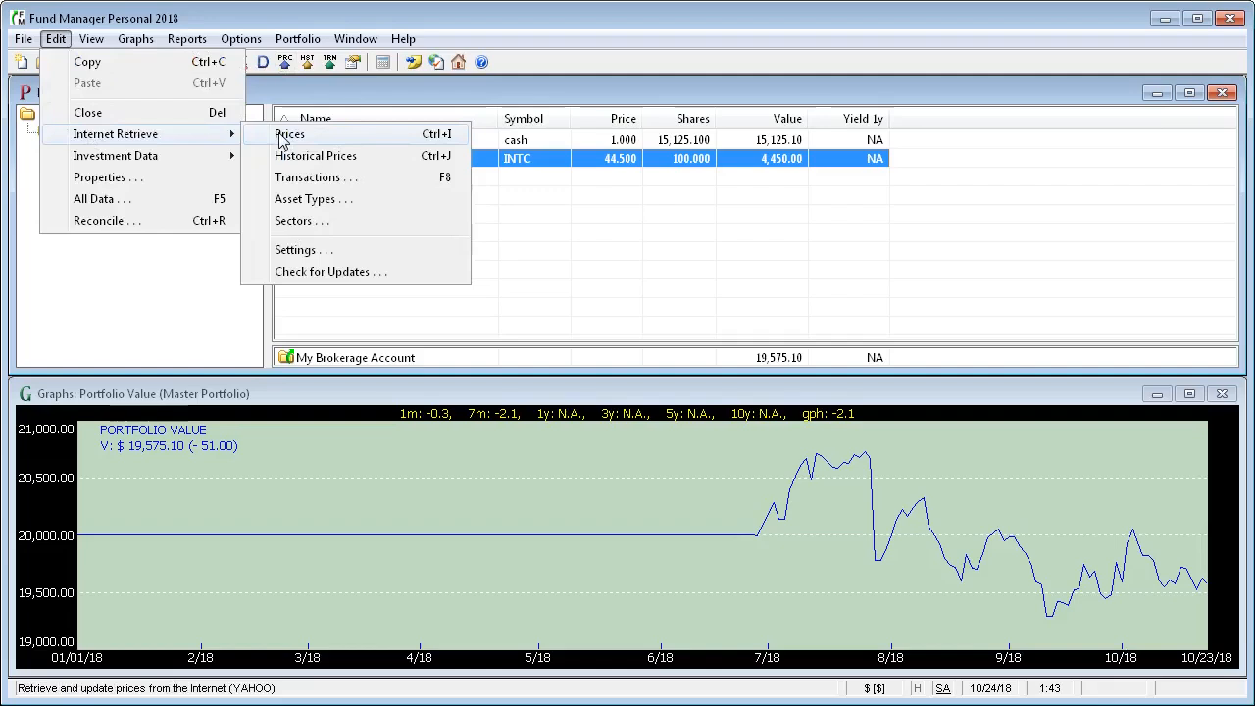
pyautogui.click(302, 100)
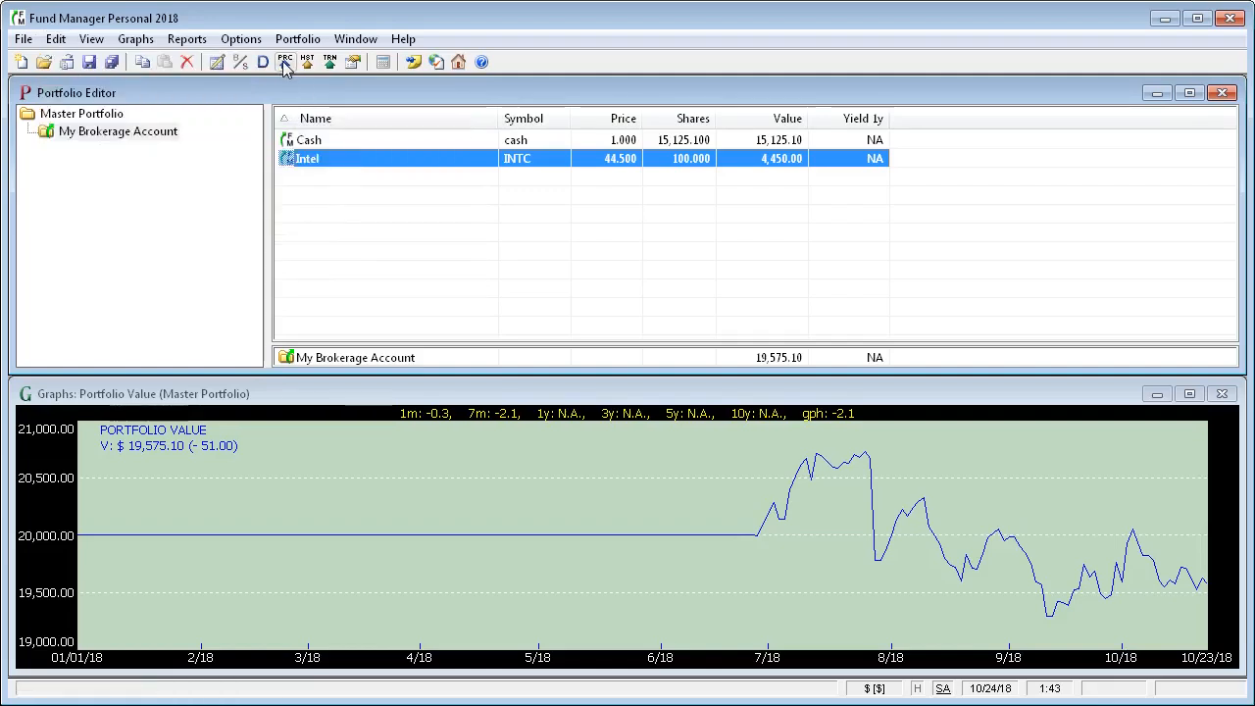
pyautogui.click(284, 62)
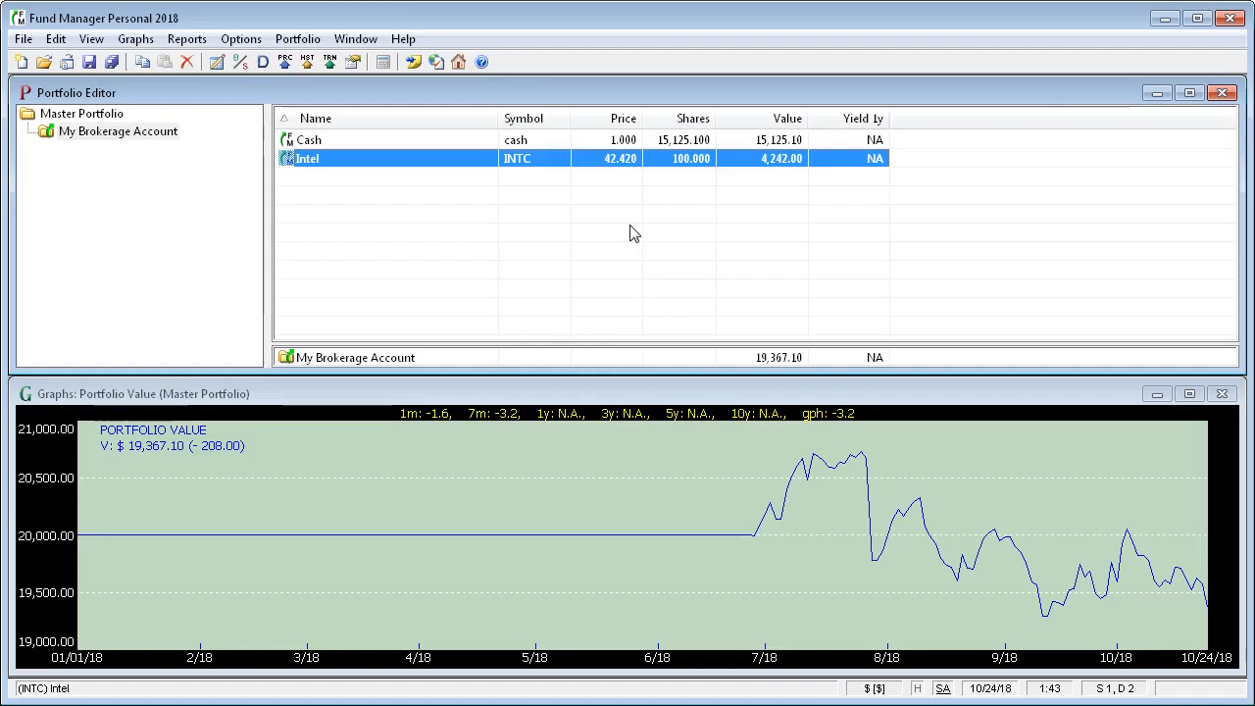
pyautogui.click(469, 143)
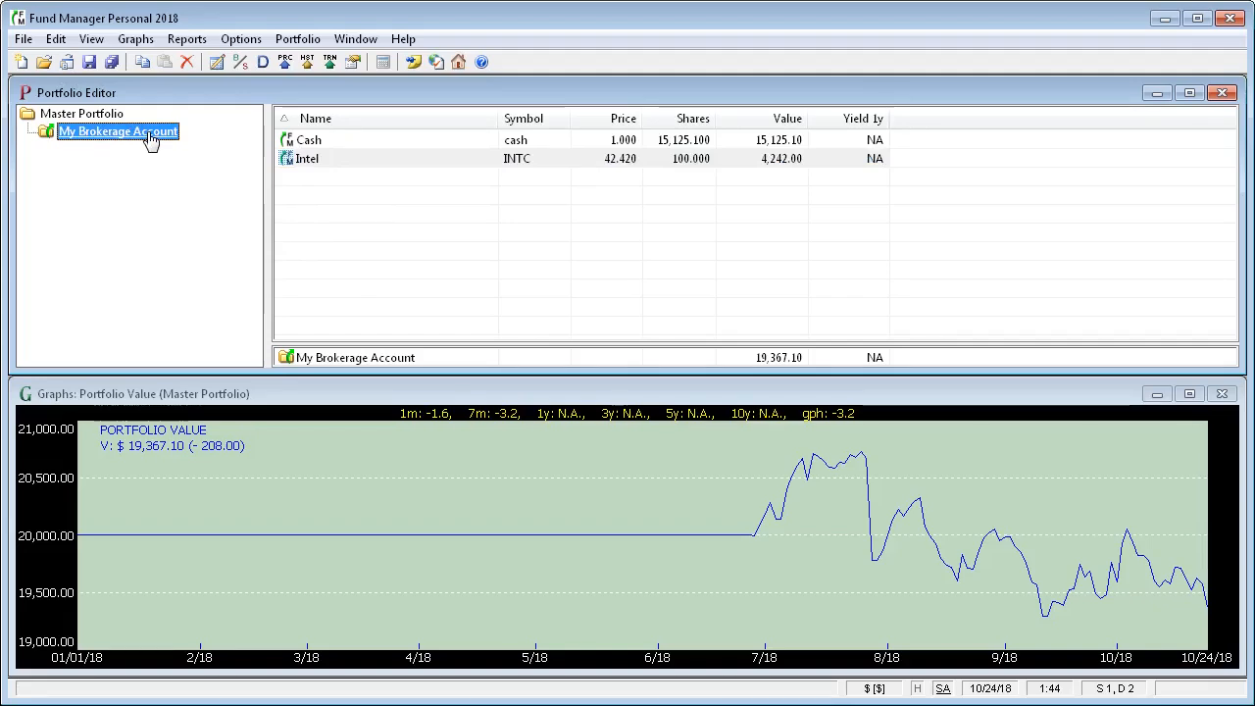
pyautogui.click(319, 145)
pyautogui.click(324, 163)
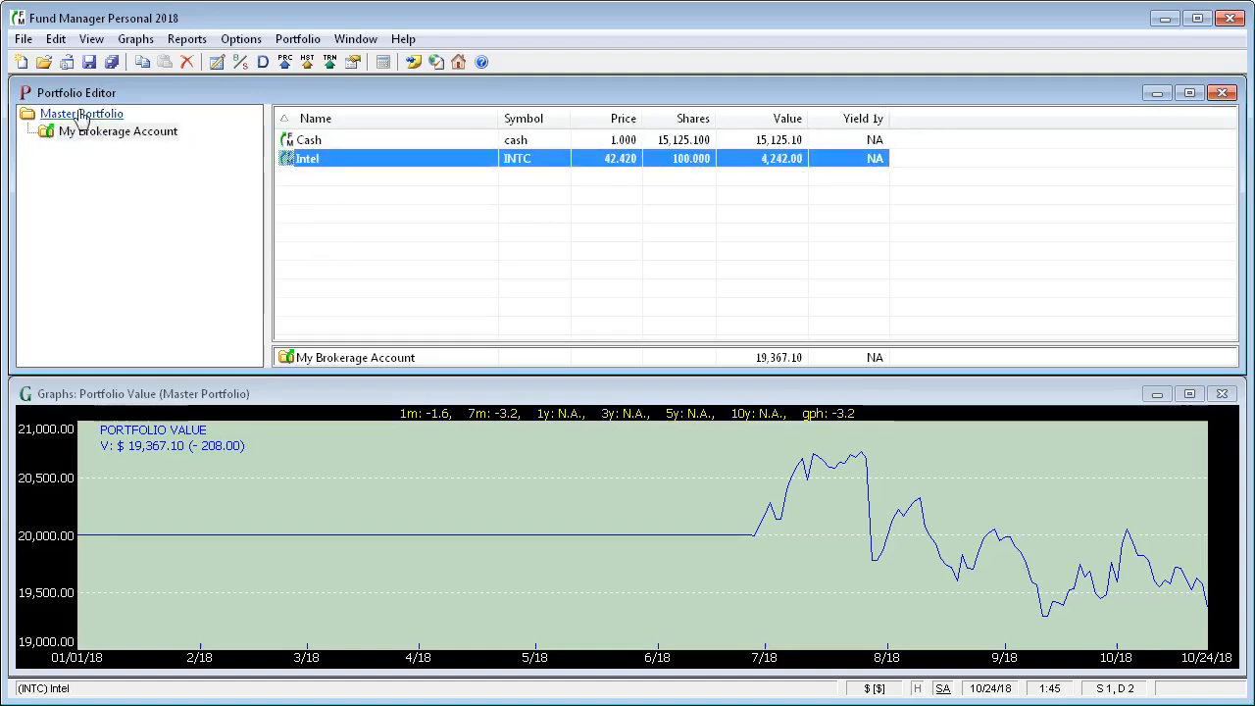
# Save the portfolio in the Fund Manager documents folder under the file name My Portfolio
pyautogui.click(23, 40)
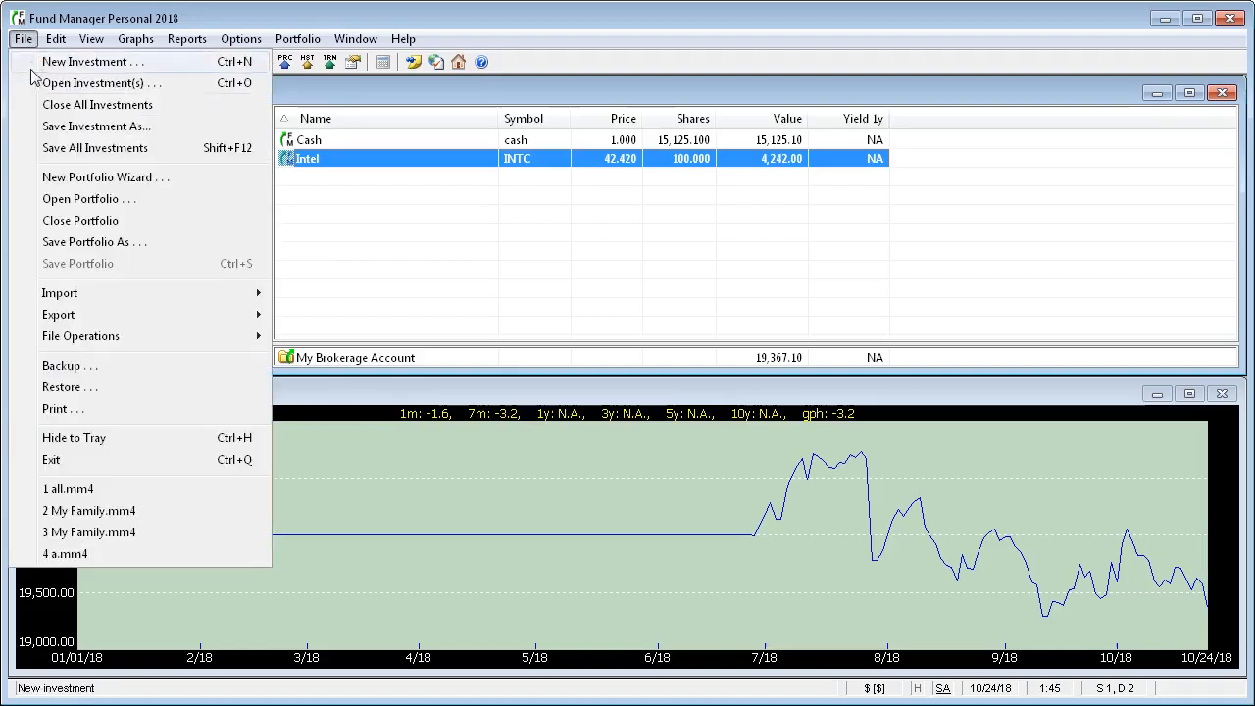
pyautogui.click(66, 157)
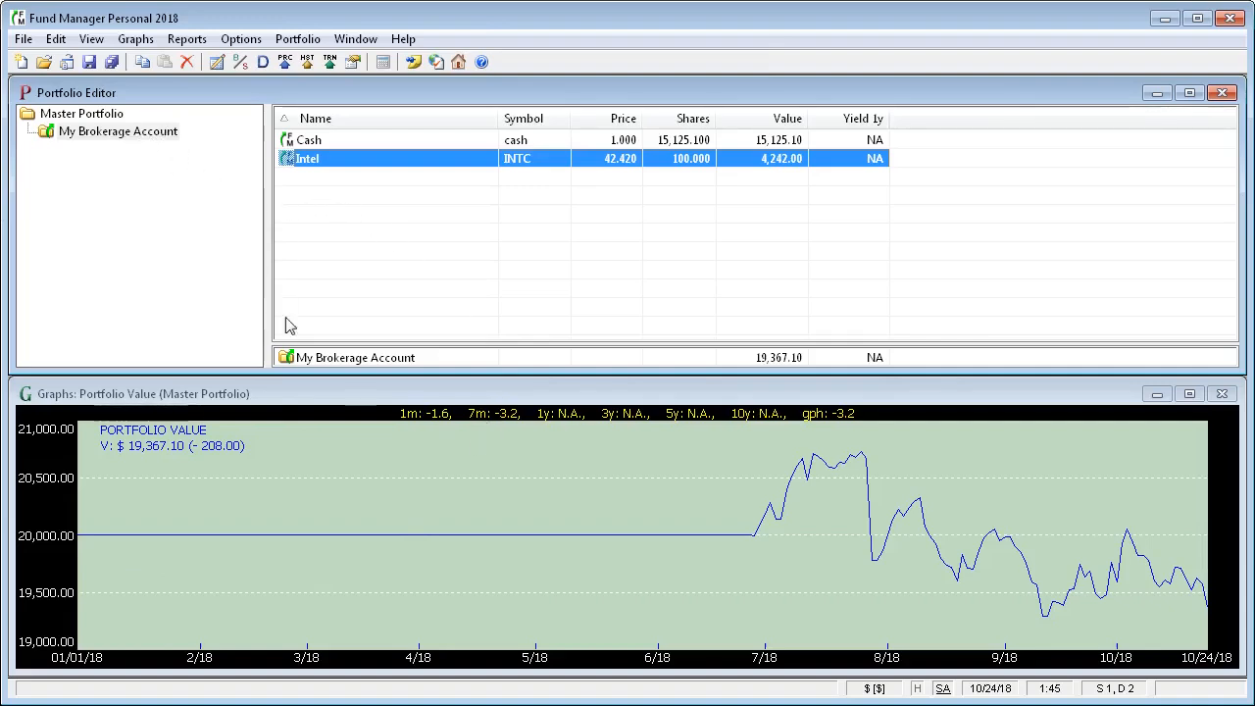
pyautogui.click(23, 39)
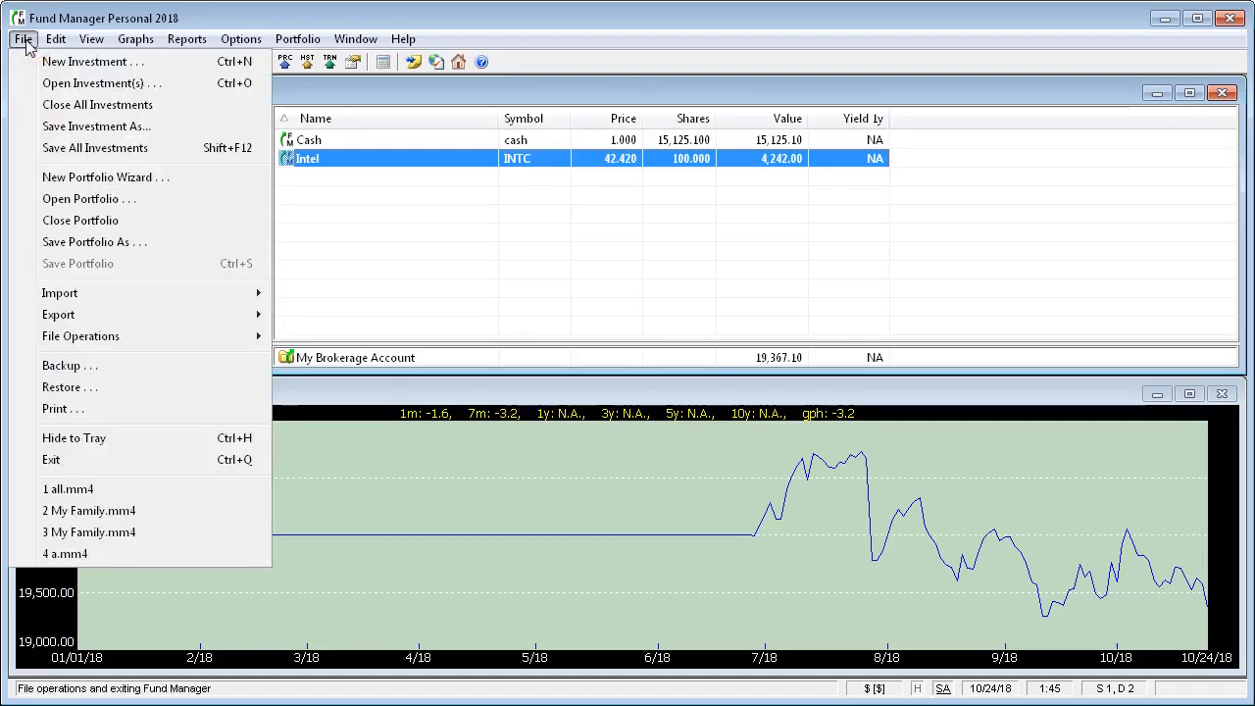
pyautogui.click(81, 243)
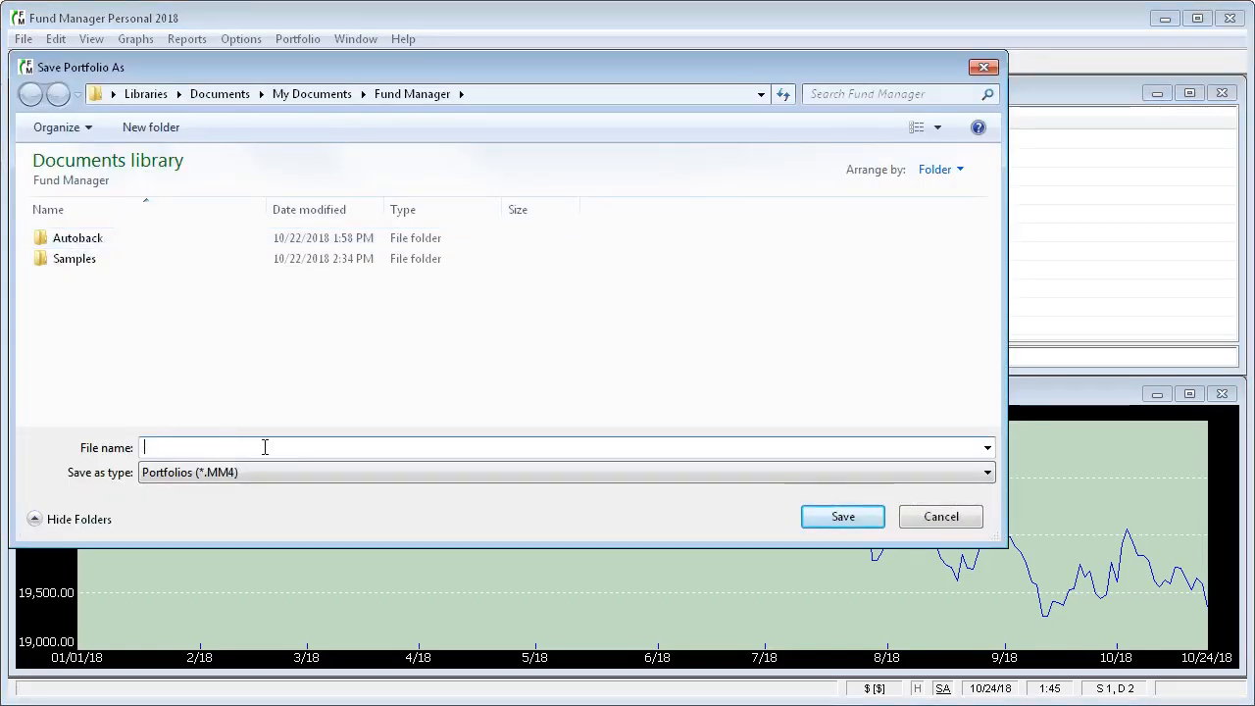
pyautogui.write('My Portf')
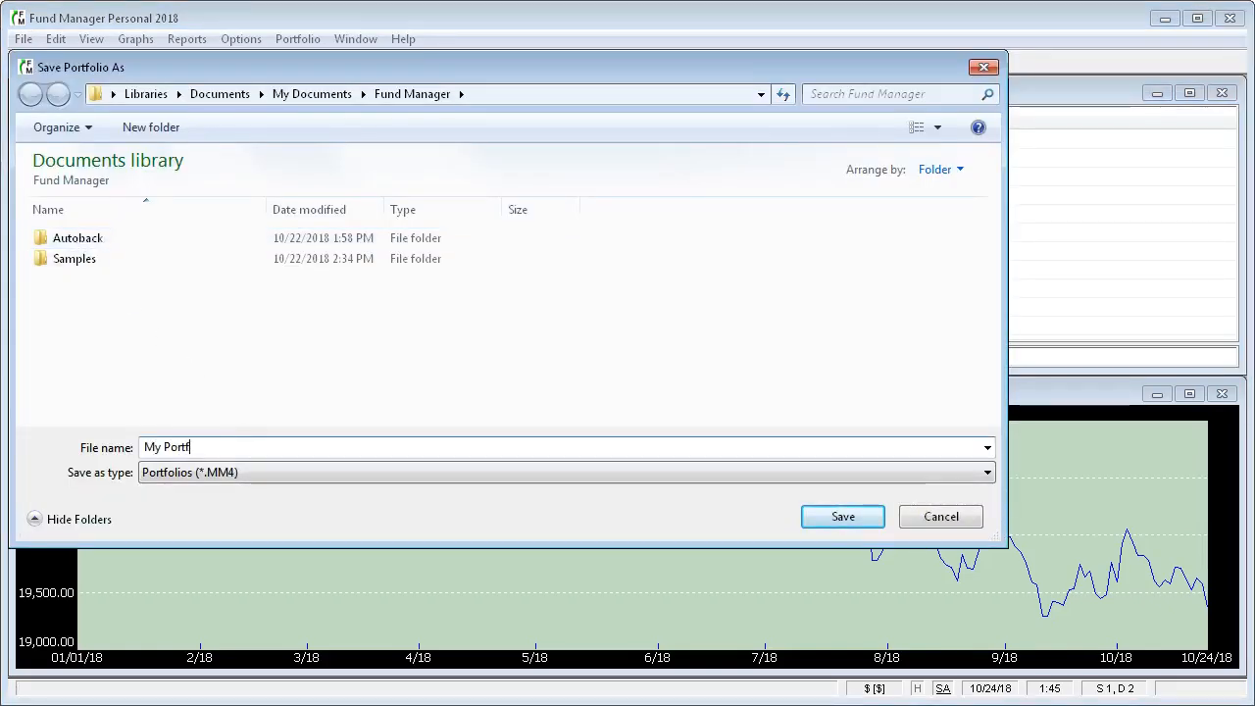
pyautogui.write('olio')
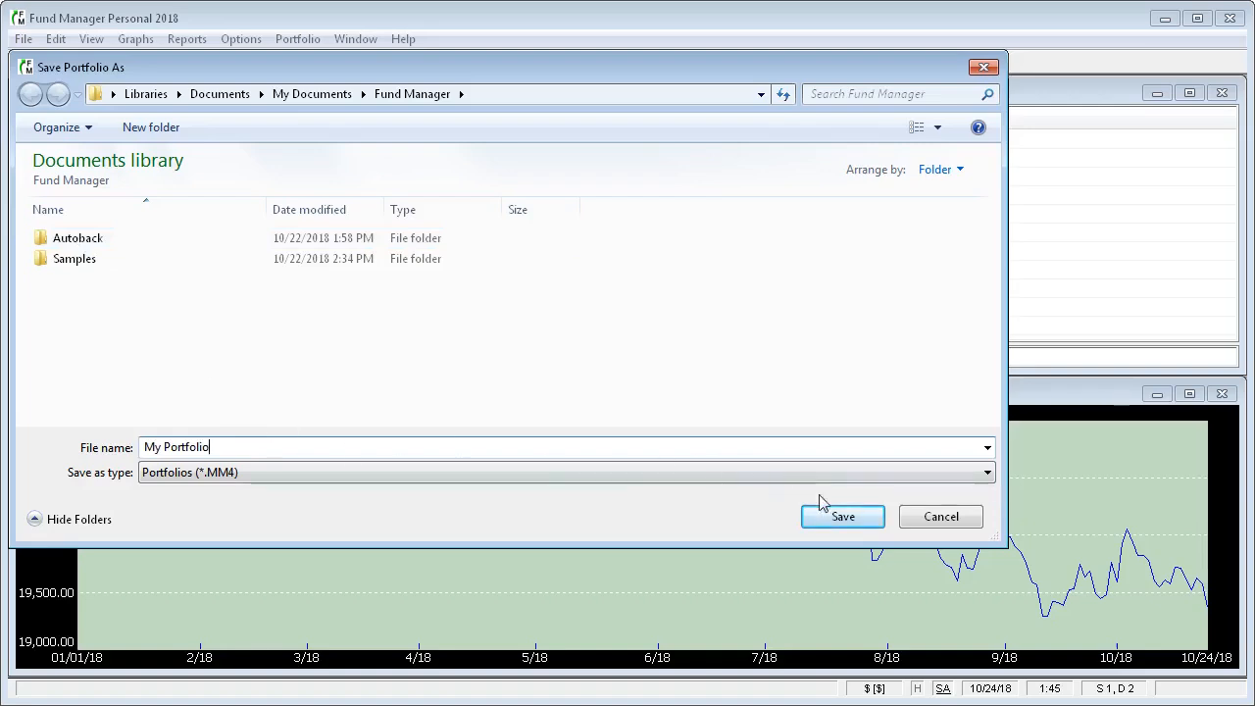
pyautogui.click(870, 520)
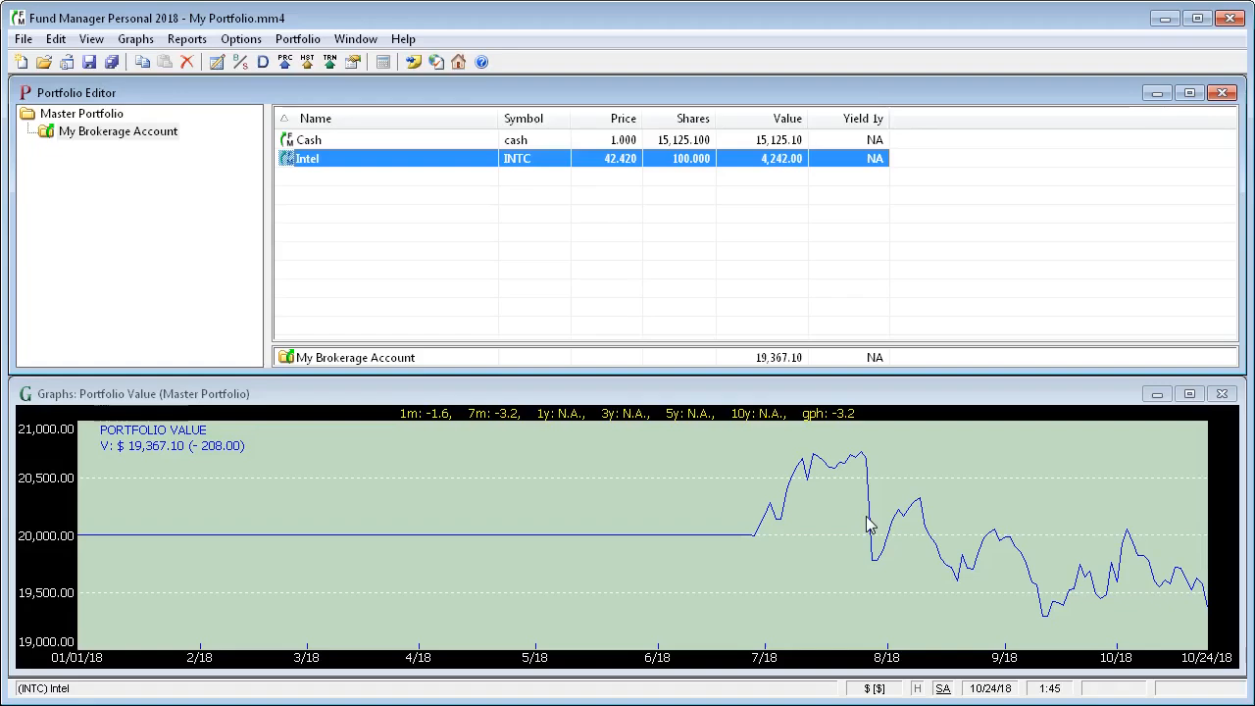
# Save all investments and save the portfolio file under its existing name
pyautogui.click(22, 42)
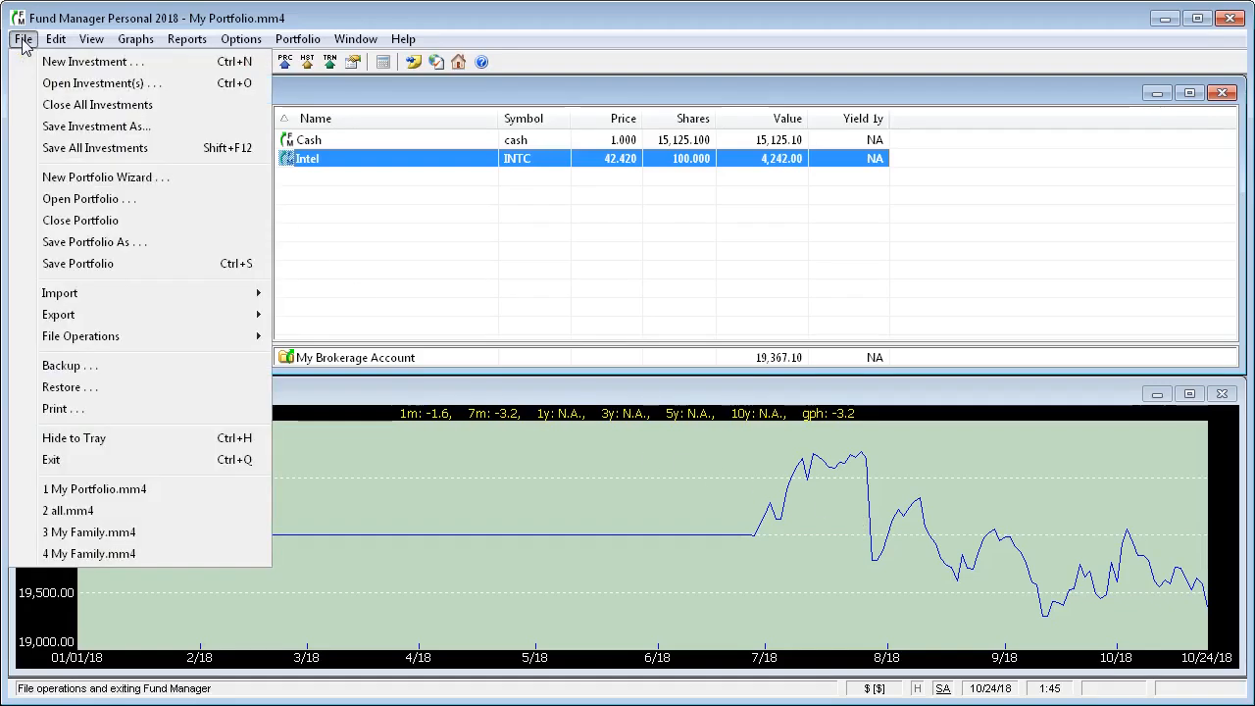
pyautogui.click(54, 151)
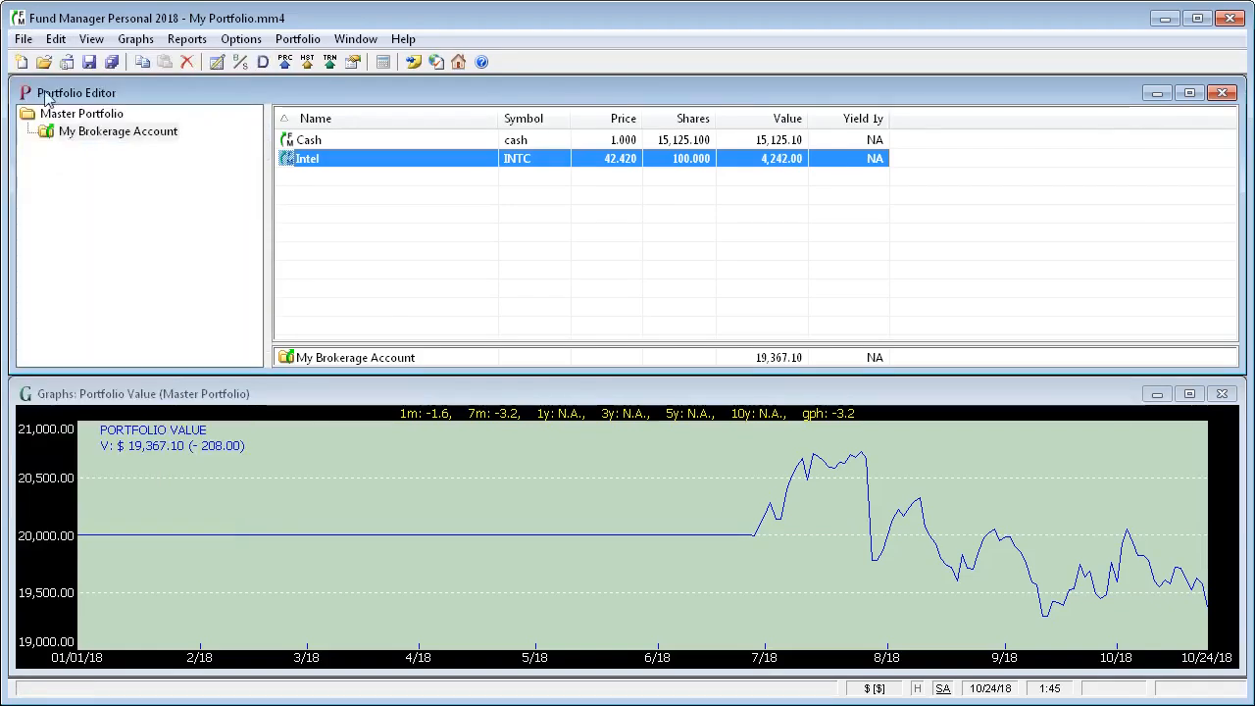
pyautogui.click(22, 39)
pyautogui.click(75, 265)
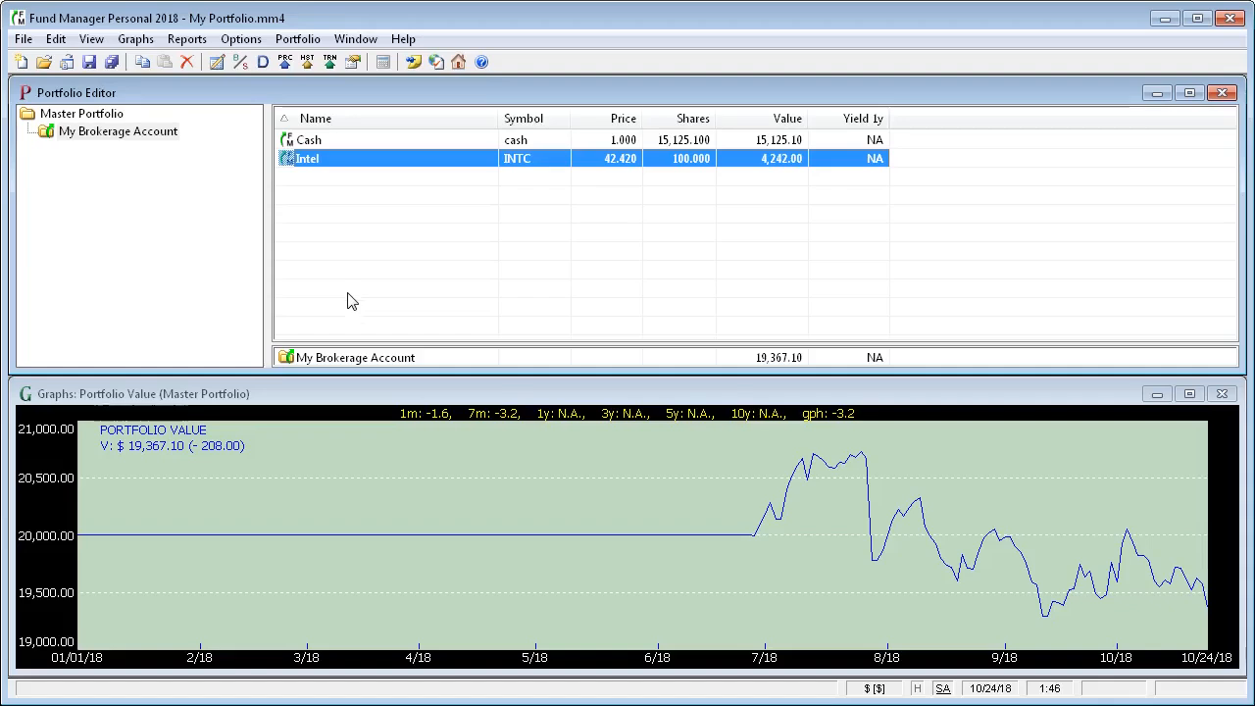
# Set the time span of the Portfolio Value graph to 3M
pyautogui.click(471, 397)
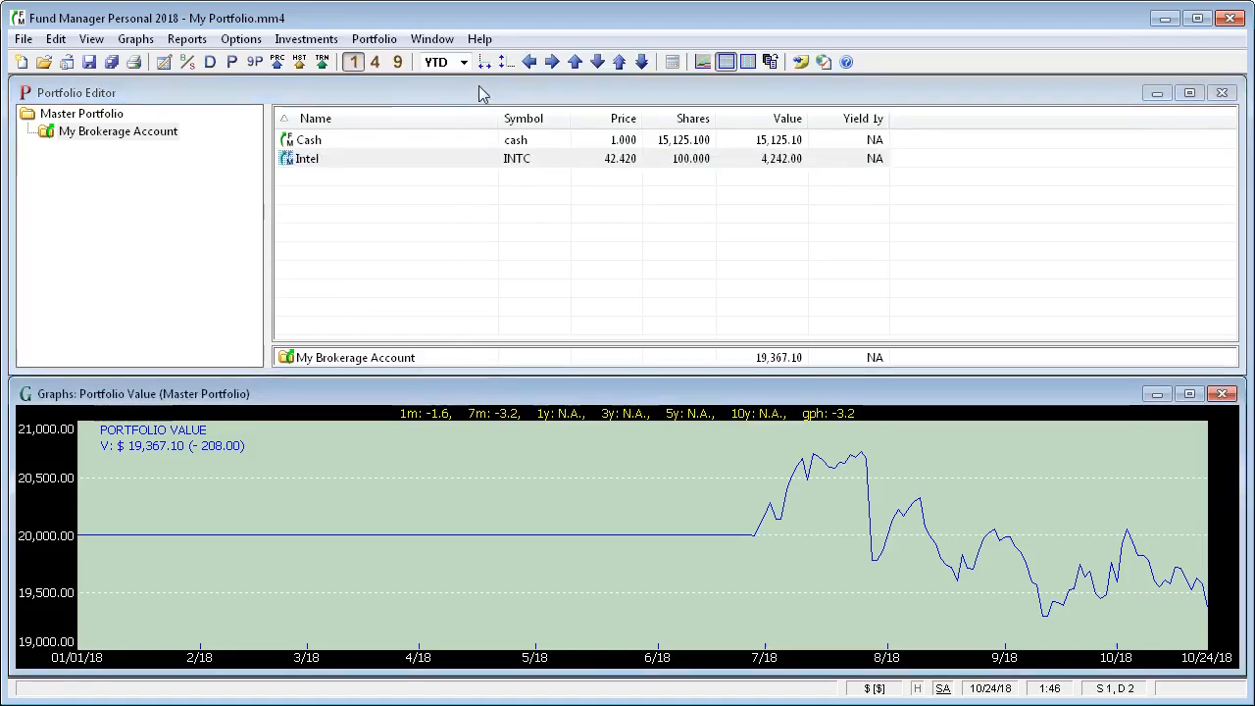
pyautogui.click(464, 62)
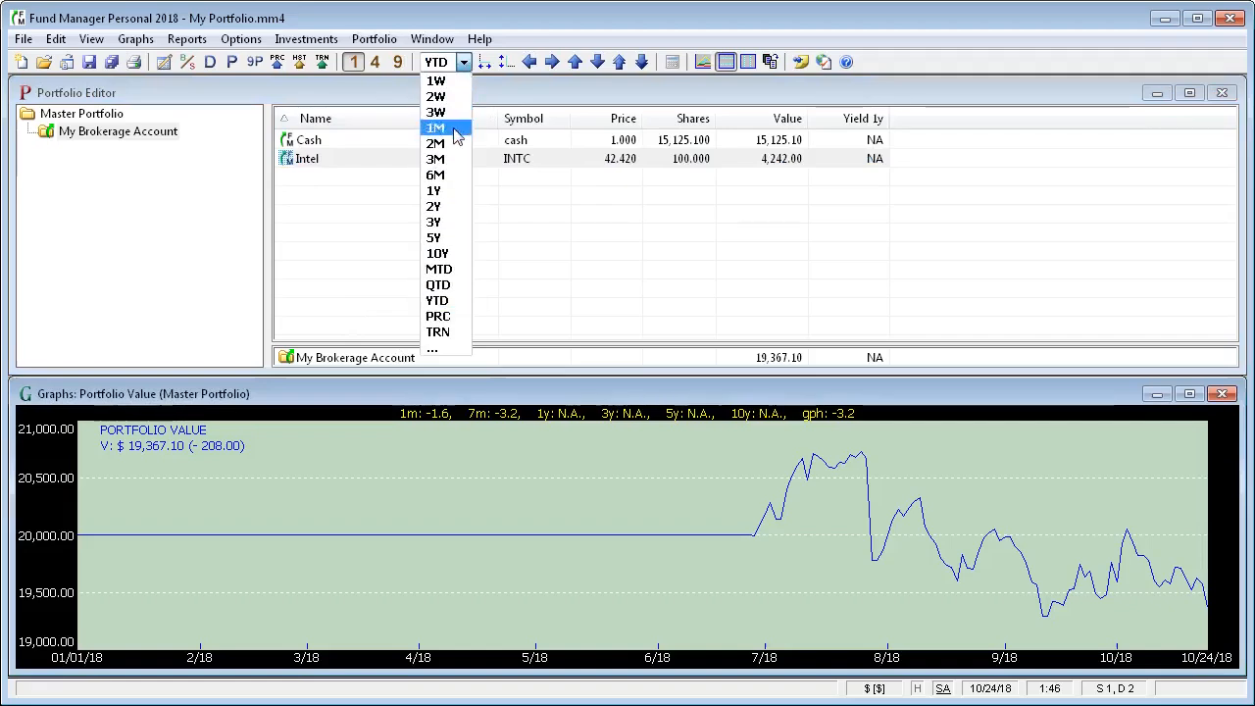
pyautogui.click(438, 159)
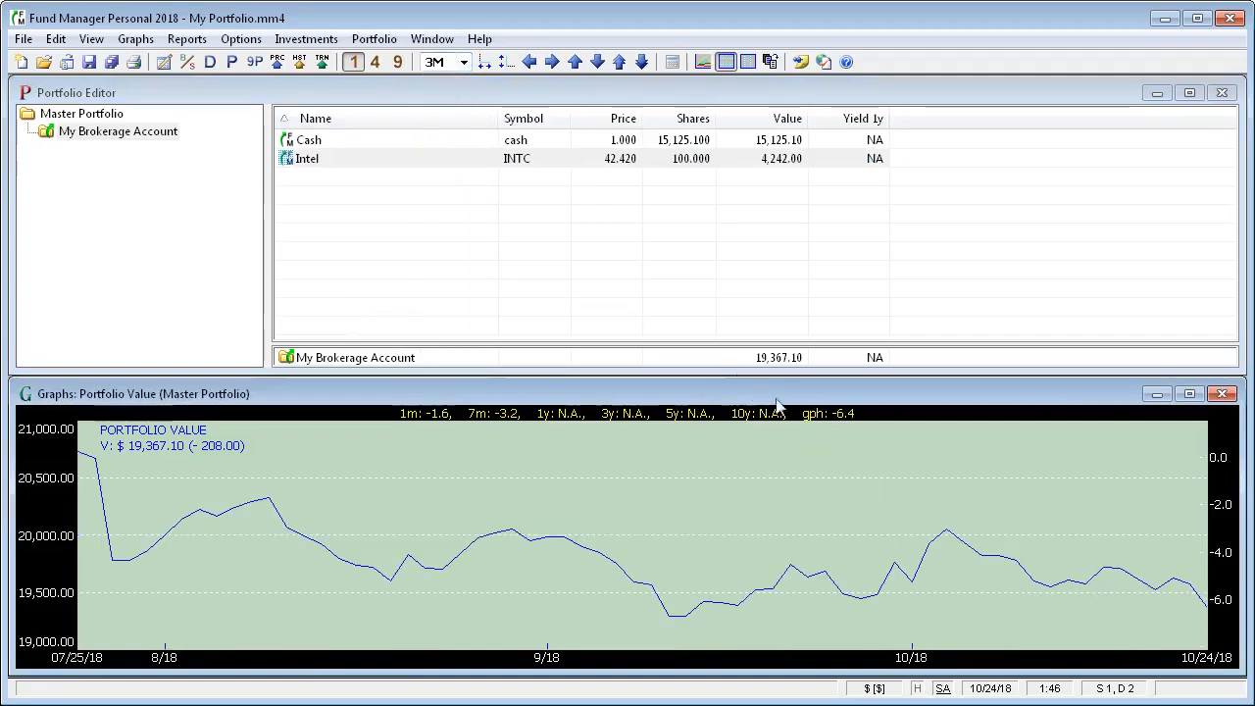